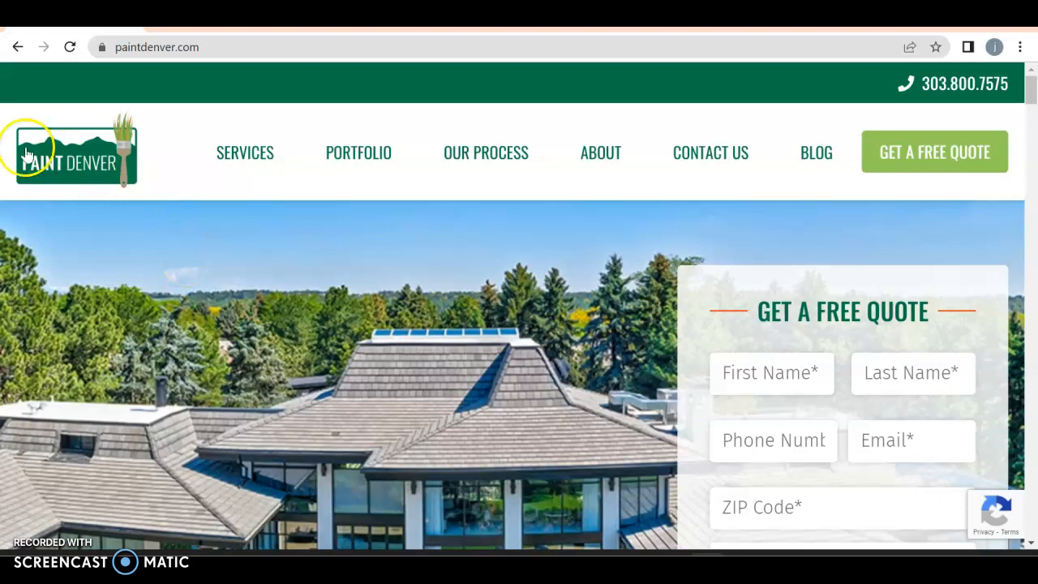
Step: Examine the Paint Denver homepage from the free quote form through the company introduction to the recent house painting projects
{"action": "mouse_move", "coordinate": [258, 152]}
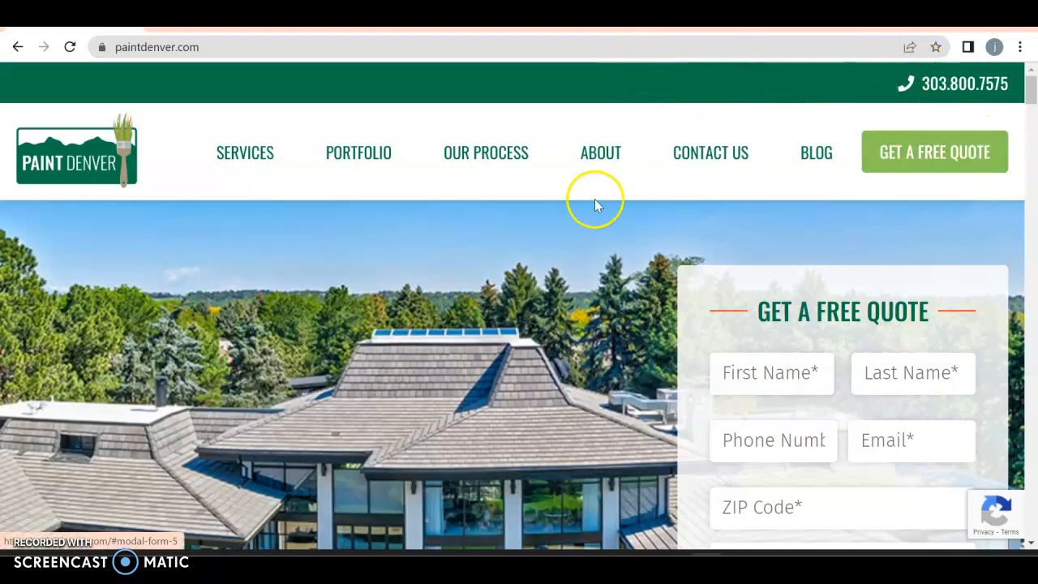
{"action": "scroll", "coordinate": [344, 278], "scroll_direction": "down", "scroll_amount": 2}
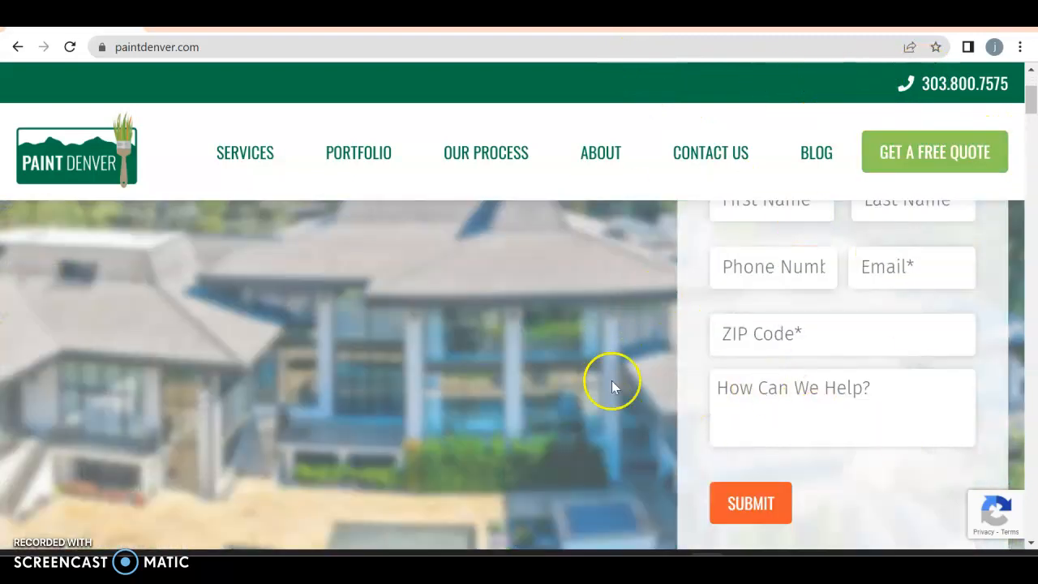
{"action": "scroll", "coordinate": [446, 452], "scroll_direction": "down", "scroll_amount": 3}
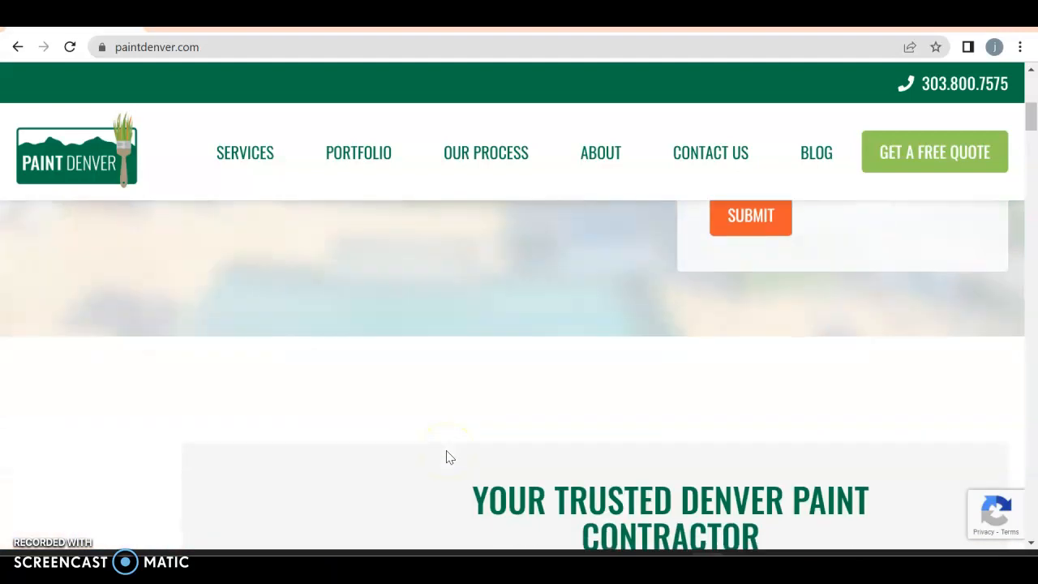
{"action": "scroll", "coordinate": [447, 457], "scroll_direction": "down", "scroll_amount": 3}
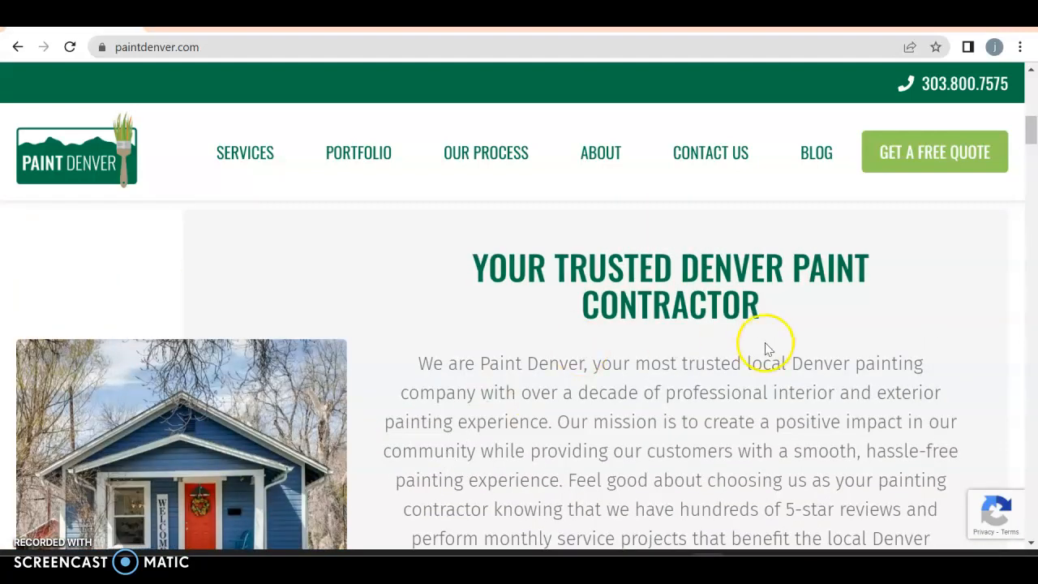
{"action": "left_click_drag", "start_coordinate": [686, 251], "coordinate": [781, 323]}
{"action": "left_click", "coordinate": [434, 358]}
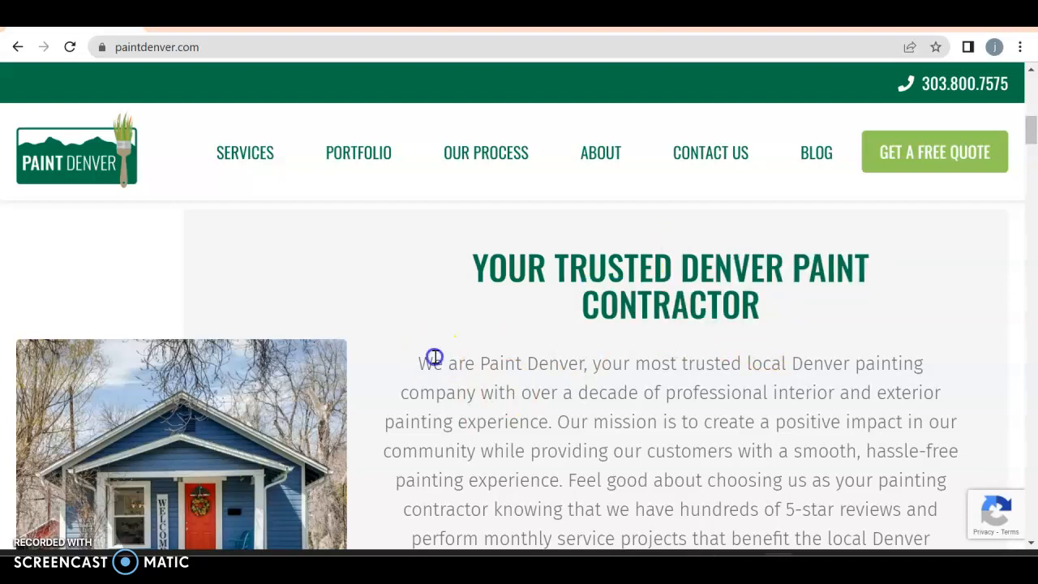
{"action": "scroll", "coordinate": [434, 358], "scroll_direction": "down", "scroll_amount": 2}
{"action": "scroll", "coordinate": [434, 361], "scroll_direction": "down", "scroll_amount": 11}
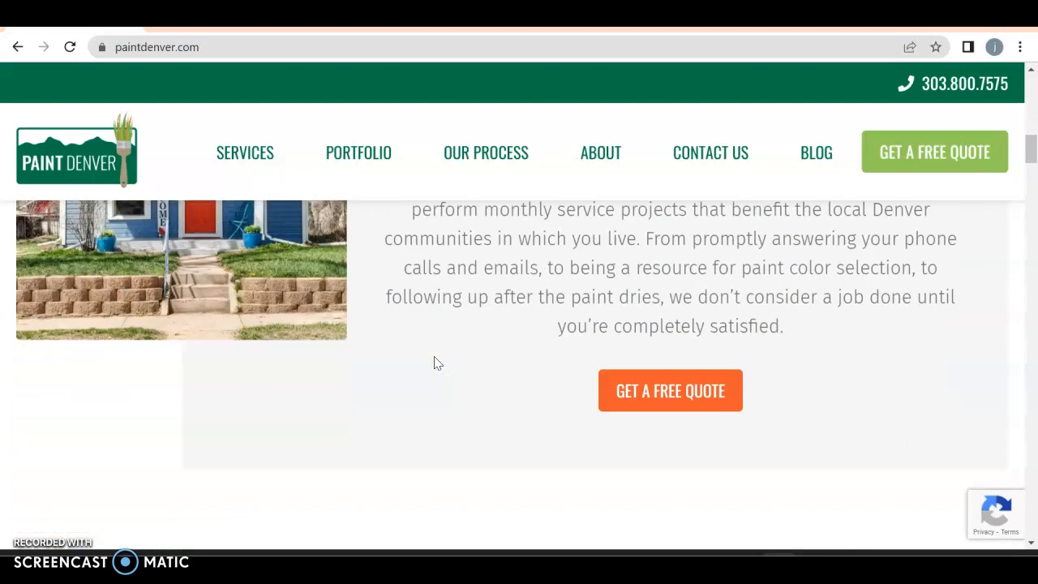
{"action": "scroll", "coordinate": [434, 362], "scroll_direction": "down", "scroll_amount": 5}
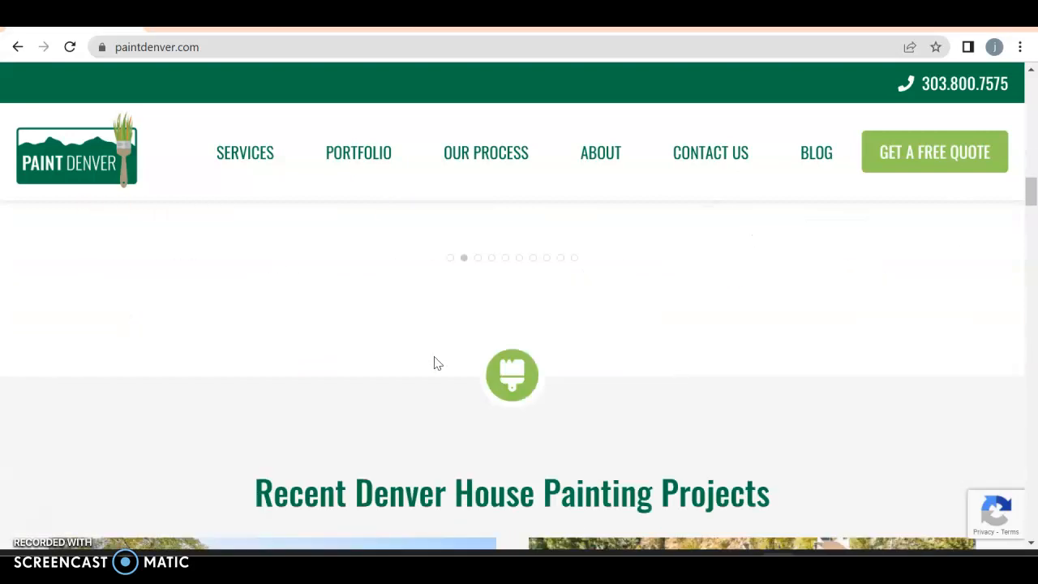
{"action": "scroll", "coordinate": [434, 363], "scroll_direction": "up", "scroll_amount": 1}
{"action": "scroll", "coordinate": [433, 363], "scroll_direction": "down", "scroll_amount": 7}
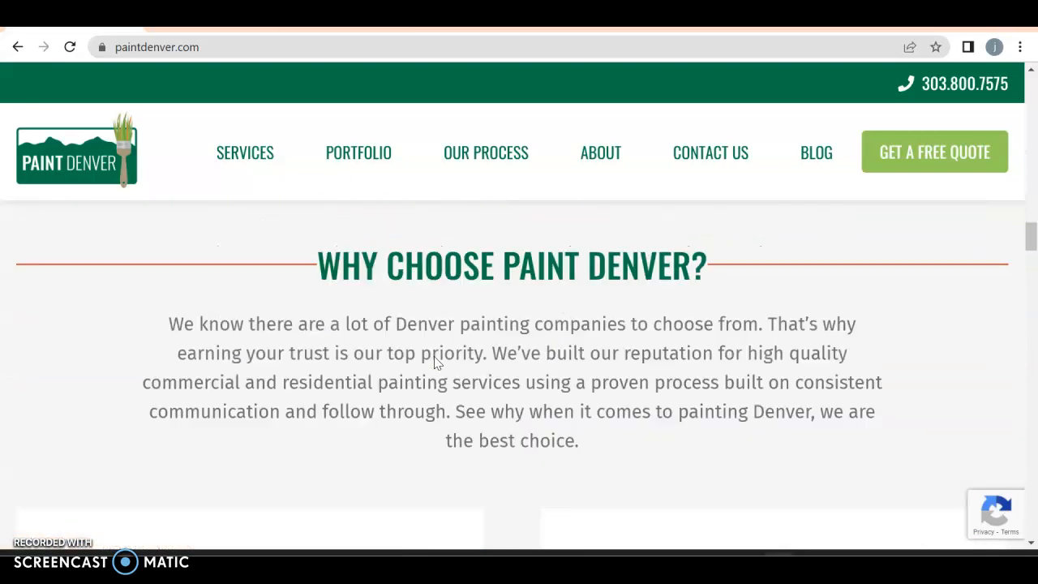
{"action": "scroll", "coordinate": [436, 364], "scroll_direction": "up", "scroll_amount": 4}
{"action": "right_click", "coordinate": [294, 344]}
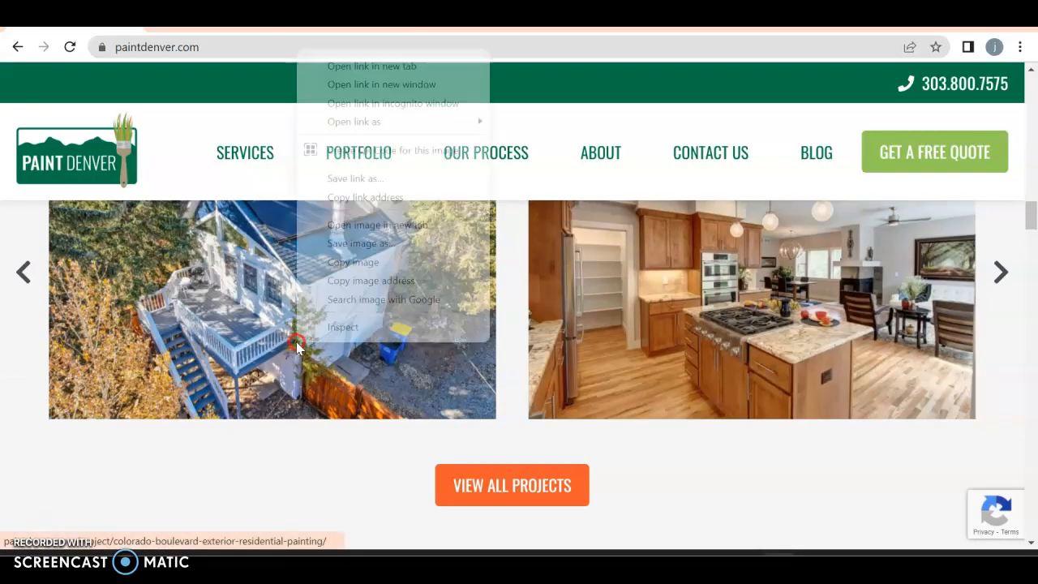
{"action": "left_click", "coordinate": [318, 175]}
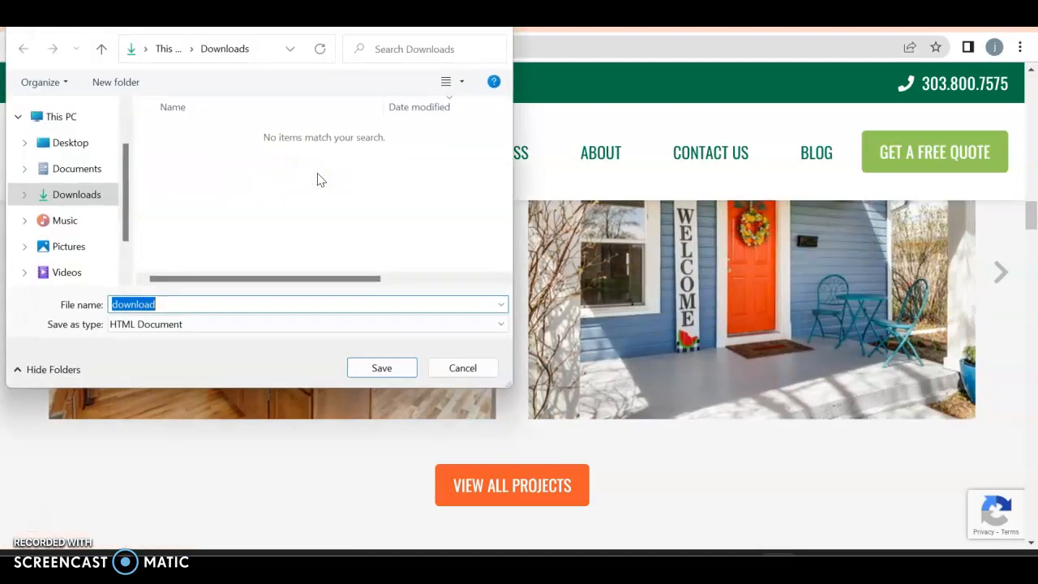
{"action": "key", "text": "Escape"}
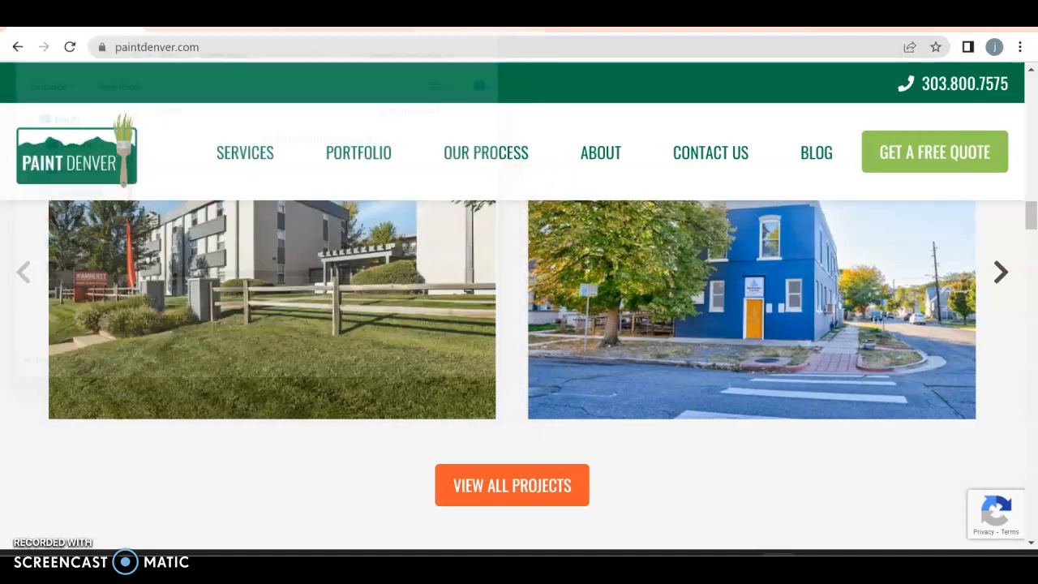
Step: Examine the homepage's "Why Choose Paint Denver?" section and the Denver Painting Services tiles
{"action": "scroll", "coordinate": [549, 287], "scroll_direction": "down", "scroll_amount": 5}
{"action": "scroll", "coordinate": [534, 328], "scroll_direction": "up", "scroll_amount": 1}
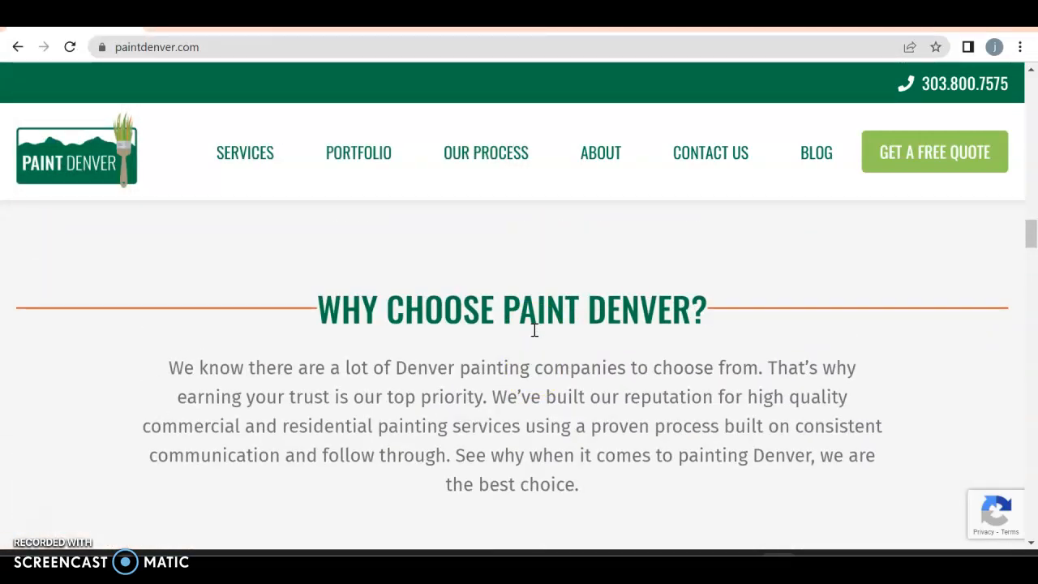
{"action": "scroll", "coordinate": [534, 328], "scroll_direction": "down", "scroll_amount": 5}
{"action": "scroll", "coordinate": [534, 335], "scroll_direction": "up", "scroll_amount": 1}
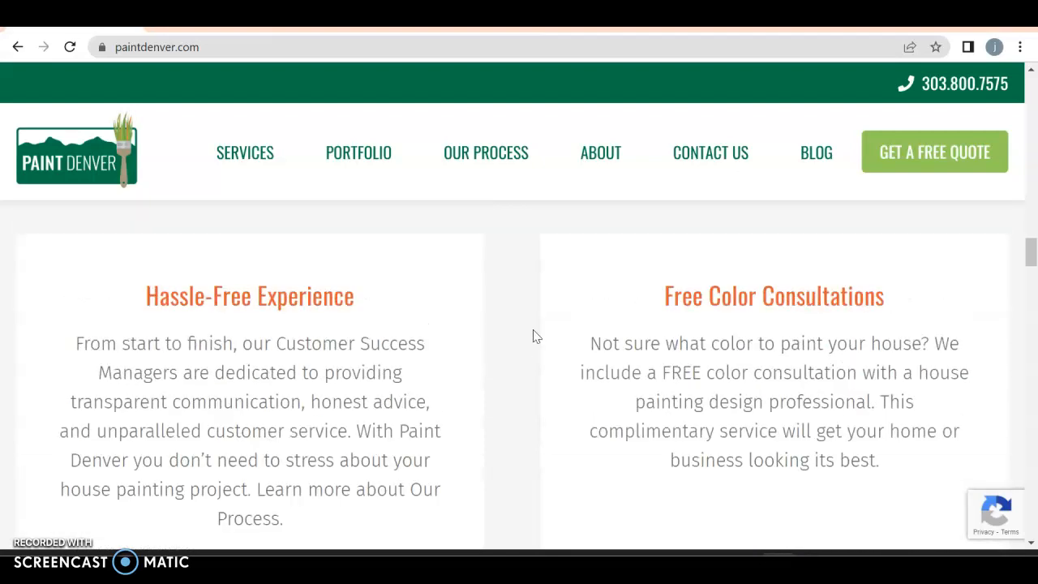
{"action": "scroll", "coordinate": [535, 336], "scroll_direction": "down", "scroll_amount": 4}
{"action": "scroll", "coordinate": [534, 336], "scroll_direction": "down", "scroll_amount": 9}
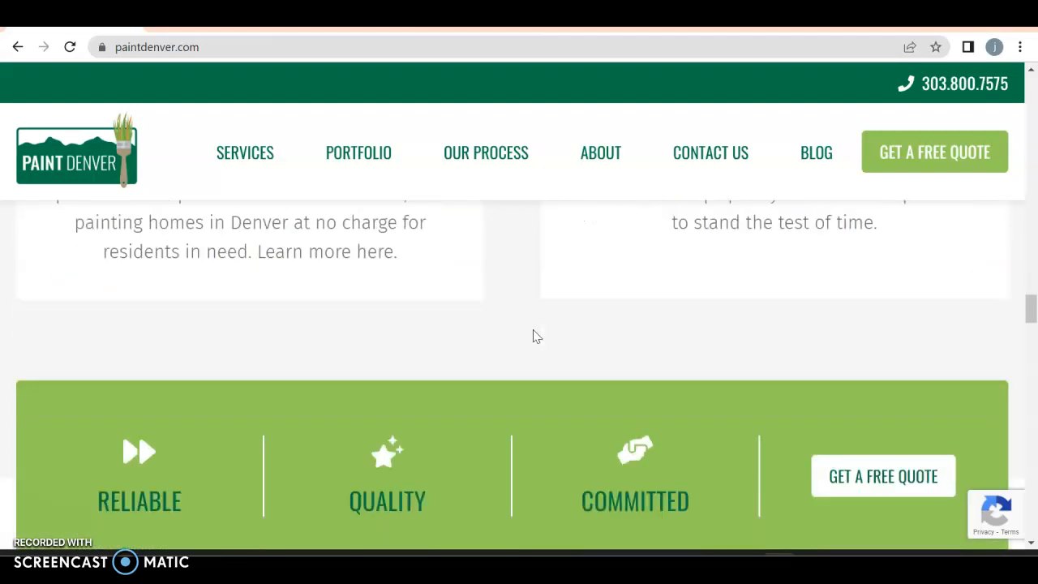
{"action": "scroll", "coordinate": [536, 336], "scroll_direction": "down", "scroll_amount": 4}
{"action": "scroll", "coordinate": [537, 336], "scroll_direction": "up", "scroll_amount": 2}
{"action": "scroll", "coordinate": [537, 336], "scroll_direction": "down", "scroll_amount": 2}
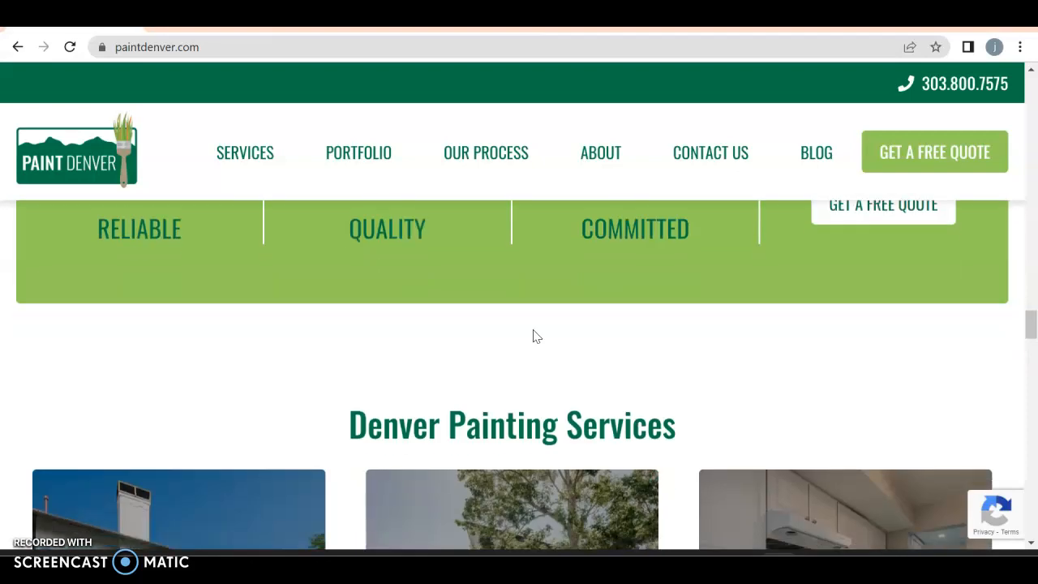
{"action": "scroll", "coordinate": [536, 336], "scroll_direction": "down", "scroll_amount": 3}
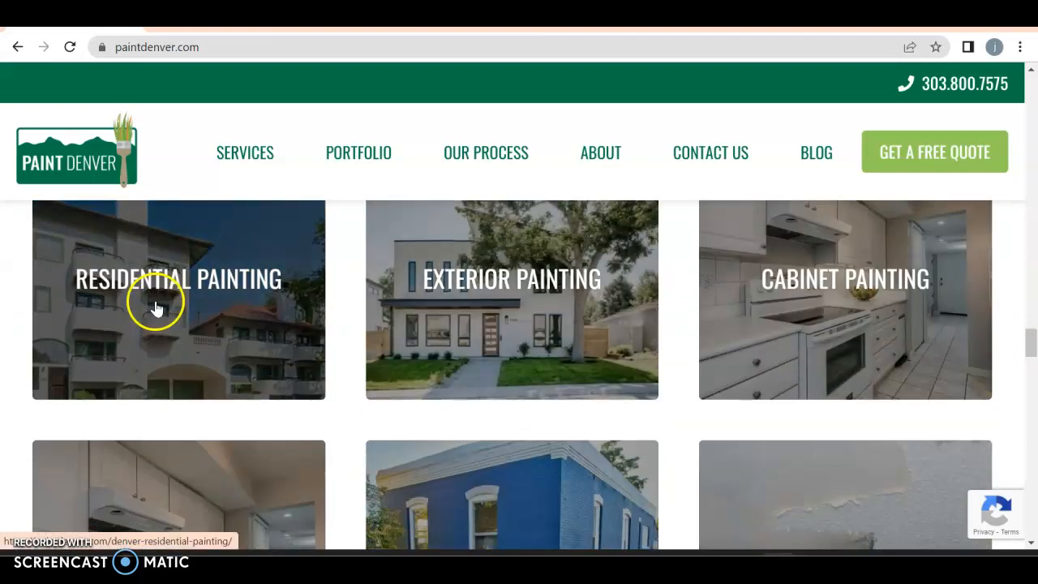
{"action": "scroll", "coordinate": [778, 272], "scroll_direction": "down", "scroll_amount": 7}
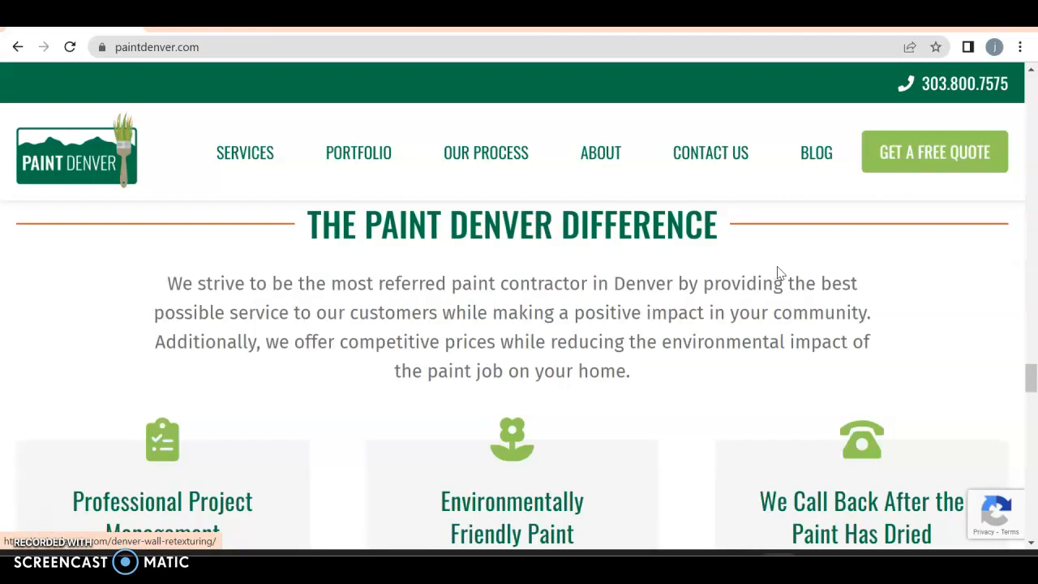
Step: Review the rest of the homepage, from "The Paint Denver Difference" and "Areas We Serve" through the blog section to the footer badges
{"action": "scroll", "coordinate": [779, 272], "scroll_direction": "down", "scroll_amount": 2}
{"action": "scroll", "coordinate": [779, 272], "scroll_direction": "up", "scroll_amount": 3}
{"action": "left_click", "coordinate": [355, 328]}
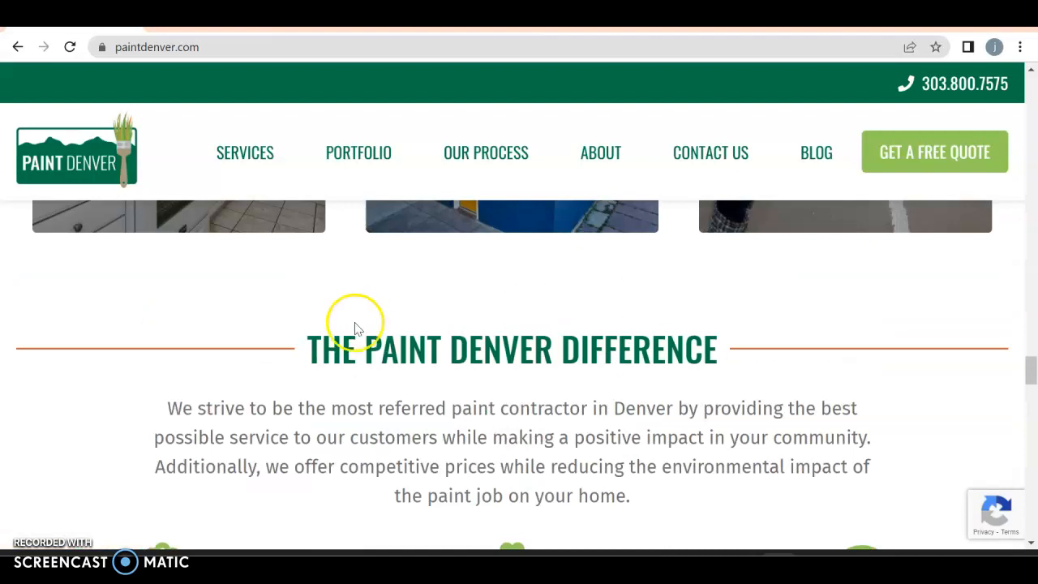
{"action": "scroll", "coordinate": [355, 328], "scroll_direction": "down", "scroll_amount": 3}
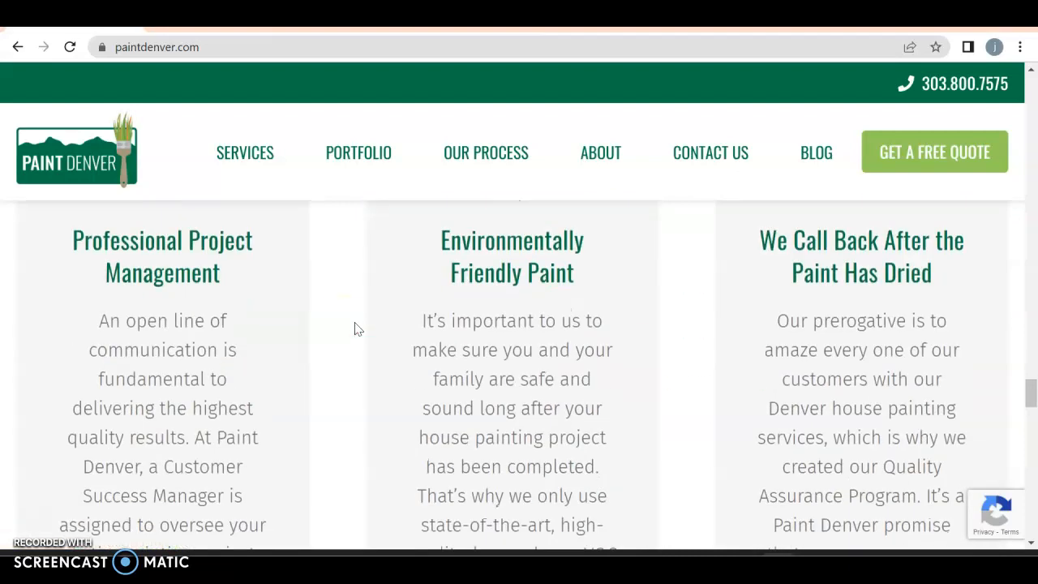
{"action": "scroll", "coordinate": [355, 328], "scroll_direction": "down", "scroll_amount": 5}
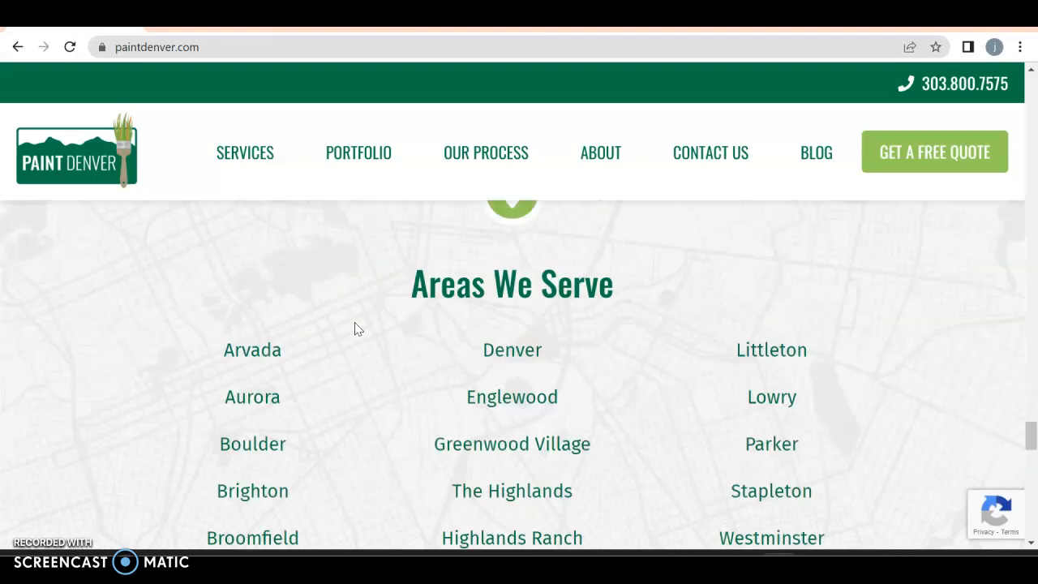
{"action": "scroll", "coordinate": [588, 294], "scroll_direction": "down", "scroll_amount": 3}
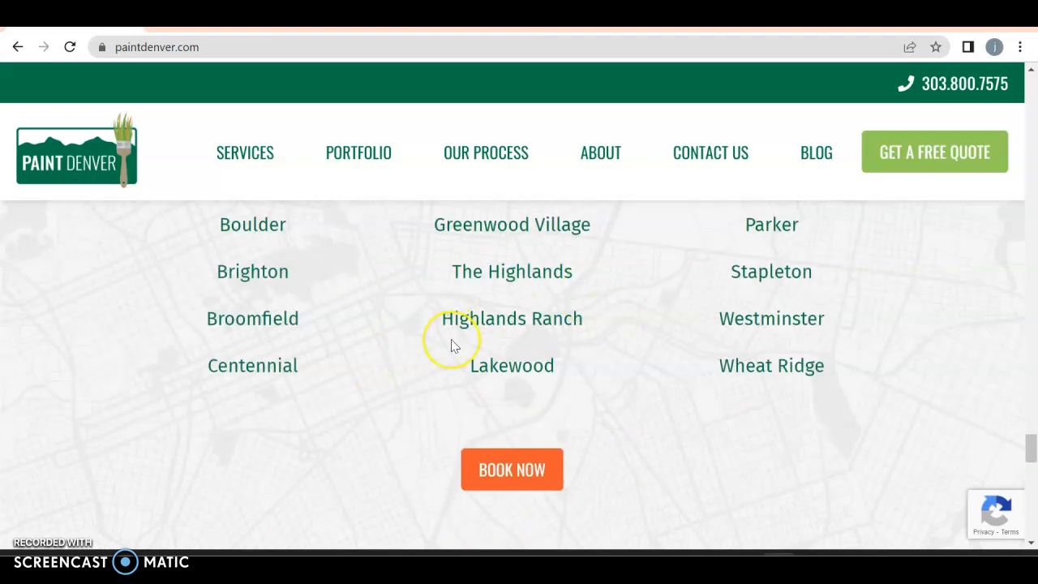
{"action": "scroll", "coordinate": [455, 346], "scroll_direction": "down", "scroll_amount": 2}
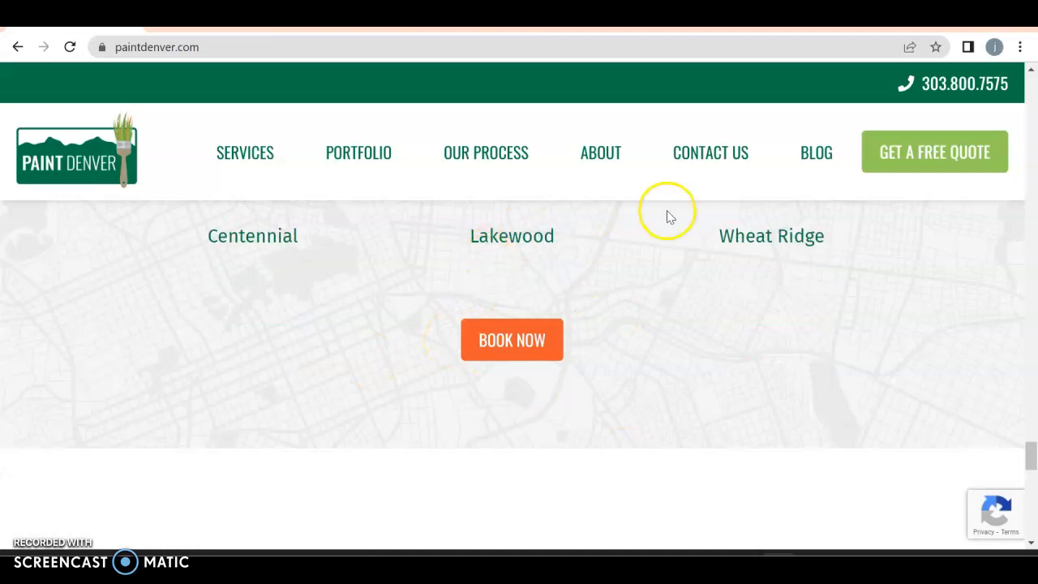
{"action": "scroll", "coordinate": [343, 270], "scroll_direction": "down", "scroll_amount": 5}
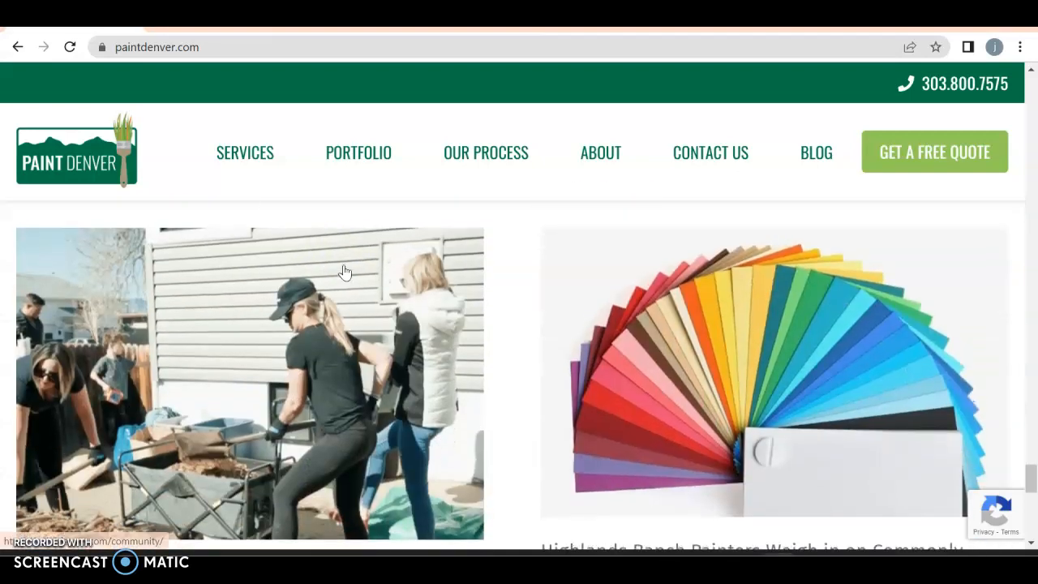
{"action": "scroll", "coordinate": [269, 290], "scroll_direction": "up", "scroll_amount": 2}
{"action": "scroll", "coordinate": [452, 301], "scroll_direction": "down", "scroll_amount": 10}
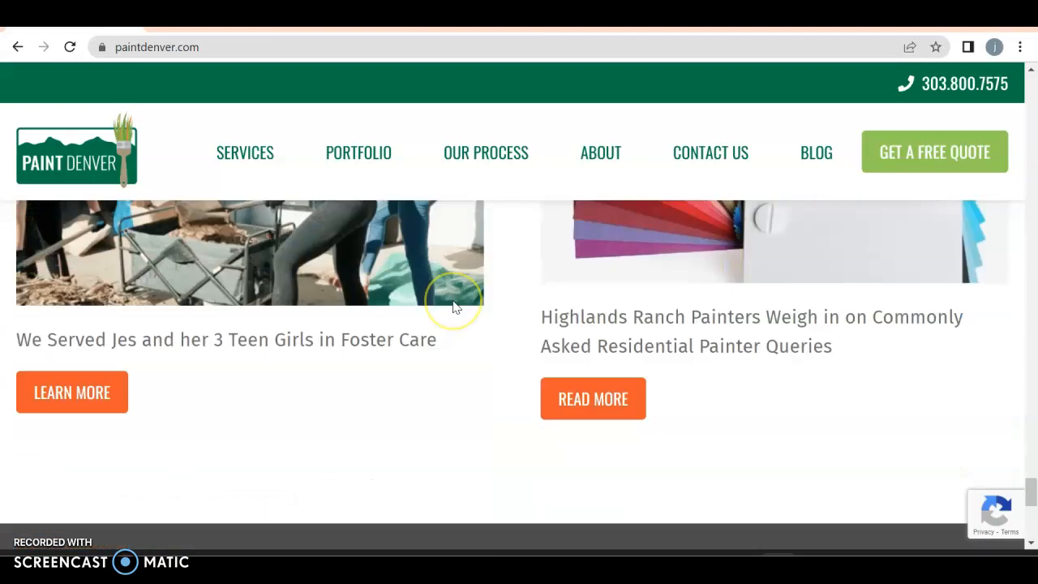
{"action": "scroll", "coordinate": [453, 307], "scroll_direction": "down", "scroll_amount": 3}
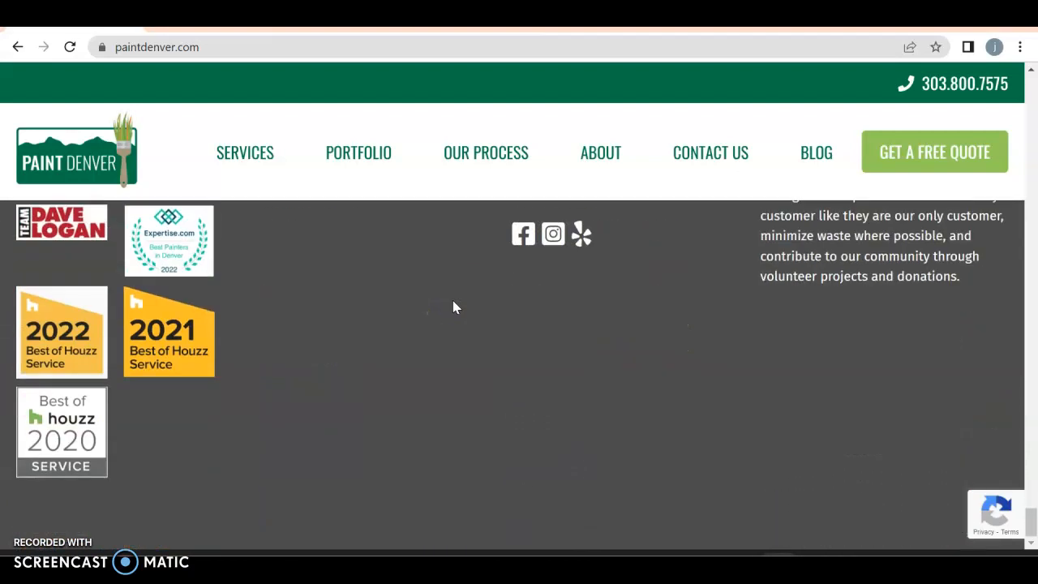
{"action": "scroll", "coordinate": [452, 305], "scroll_direction": "up", "scroll_amount": 4}
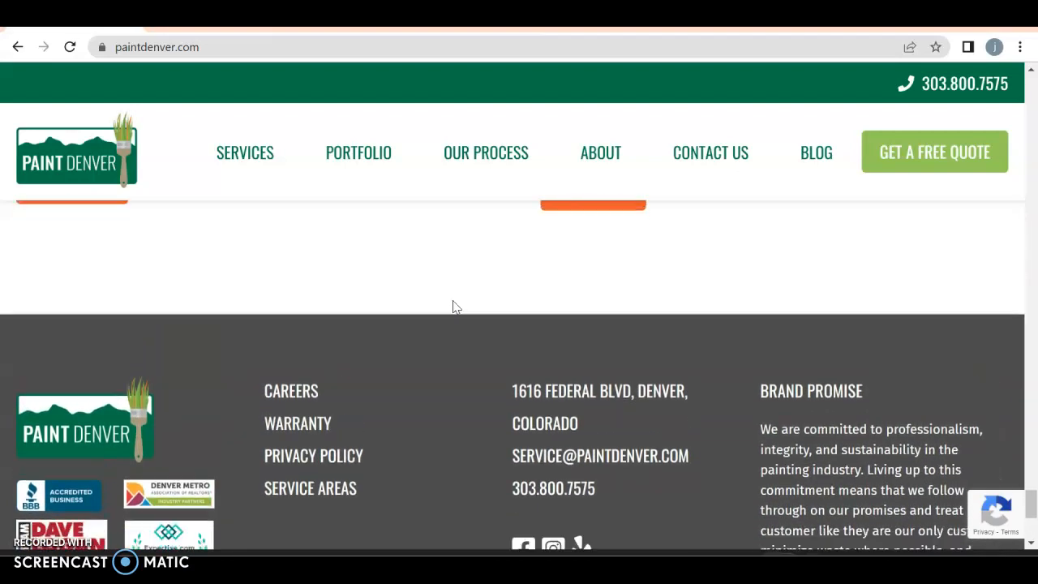
{"action": "scroll", "coordinate": [453, 305], "scroll_direction": "down", "scroll_amount": 4}
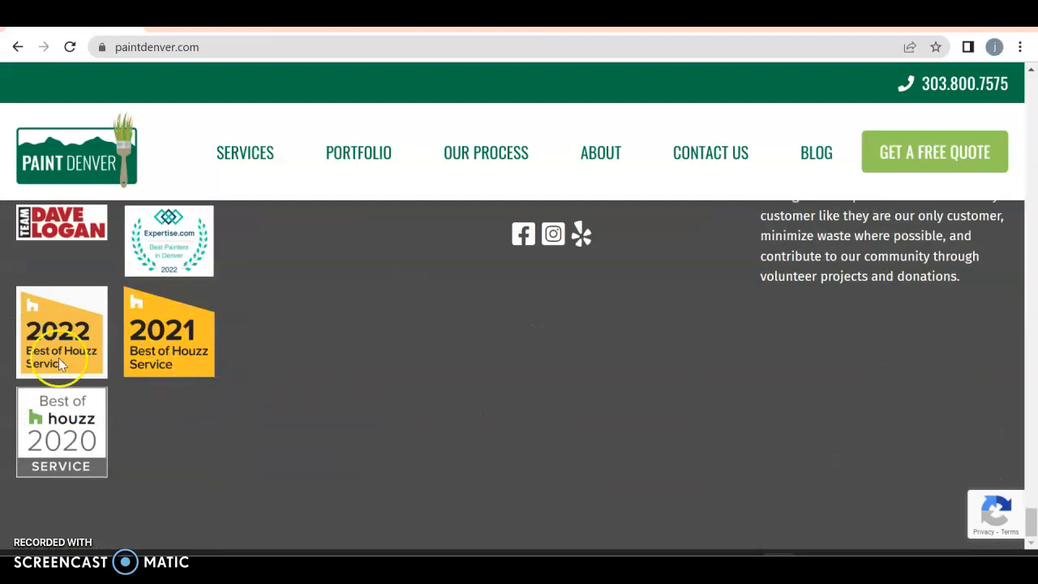
Step: Skim back through the homepage sections from the footer up to the free quote form
{"action": "scroll", "coordinate": [342, 402], "scroll_direction": "up", "scroll_amount": 10}
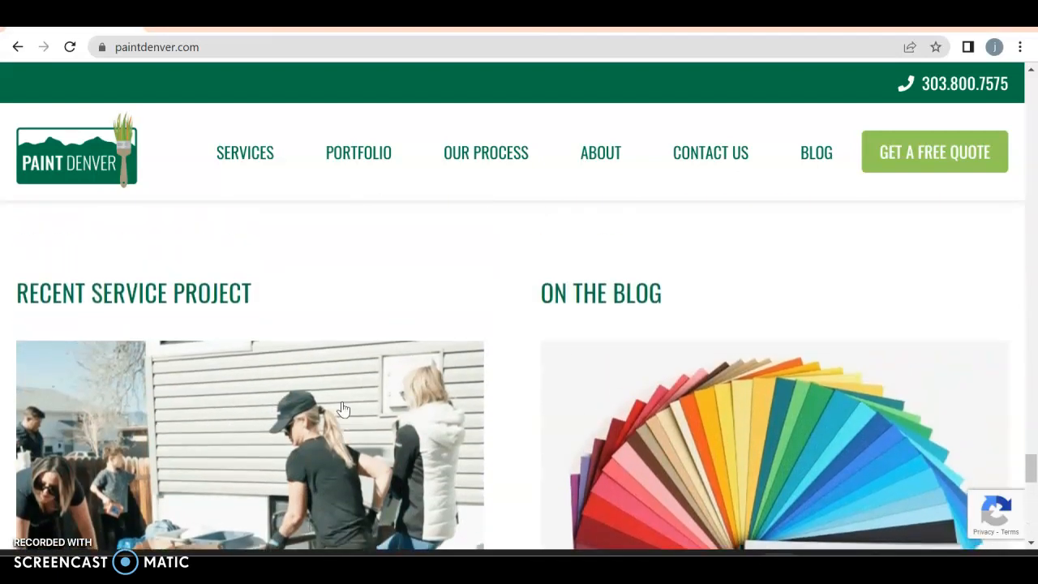
{"action": "scroll", "coordinate": [341, 408], "scroll_direction": "up", "scroll_amount": 10}
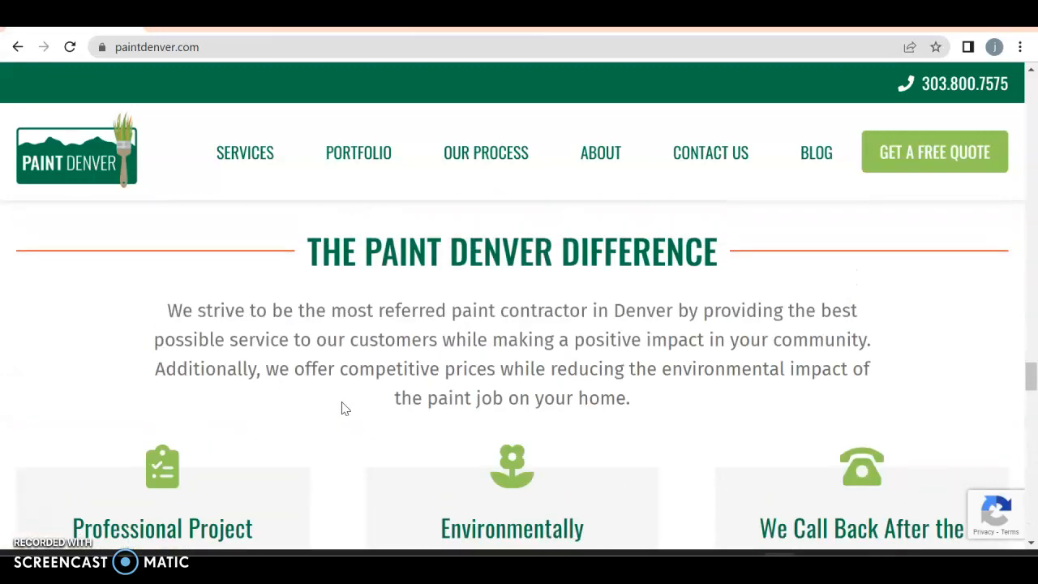
{"action": "scroll", "coordinate": [341, 408], "scroll_direction": "down", "scroll_amount": 10}
{"action": "scroll", "coordinate": [342, 408], "scroll_direction": "up", "scroll_amount": 7}
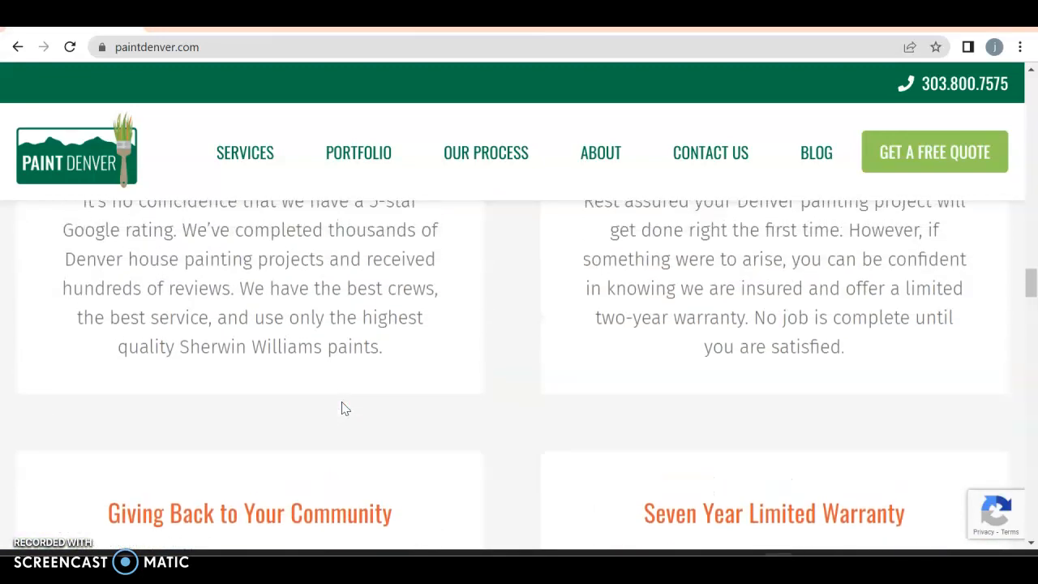
{"action": "scroll", "coordinate": [341, 408], "scroll_direction": "up", "scroll_amount": 6}
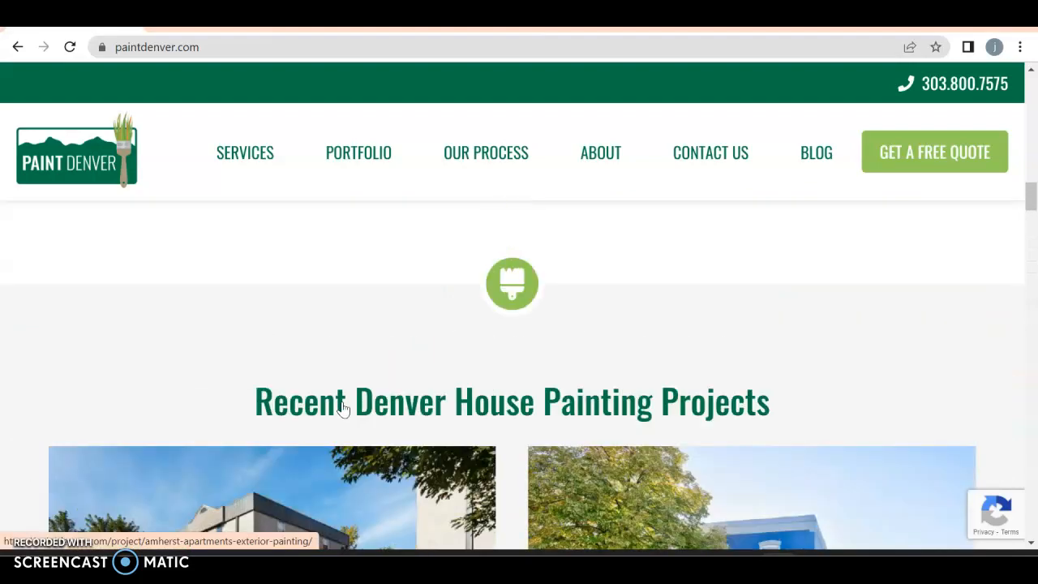
{"action": "scroll", "coordinate": [341, 408], "scroll_direction": "up", "scroll_amount": 8}
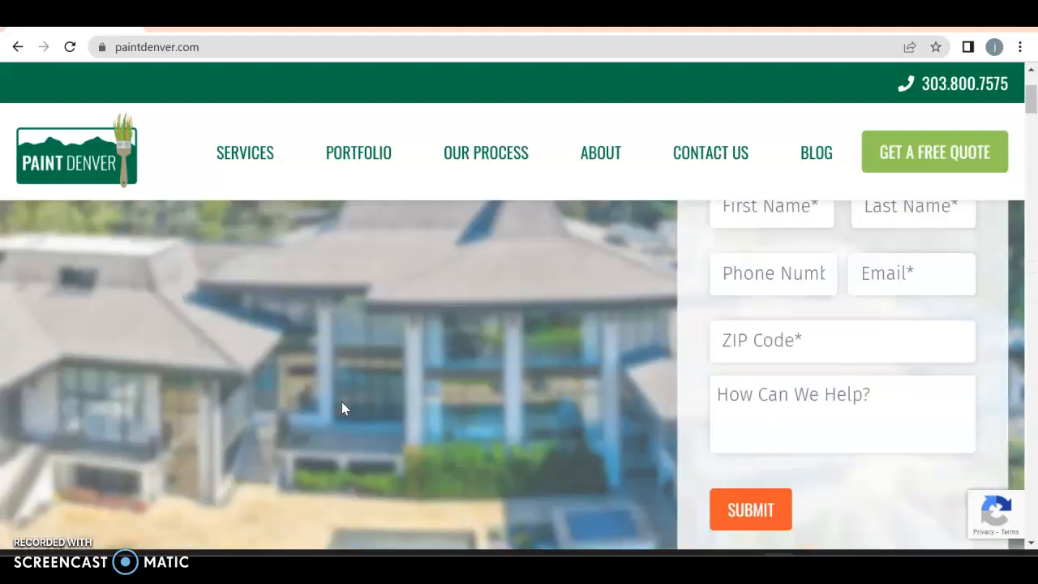
{"action": "scroll", "coordinate": [341, 408], "scroll_direction": "up", "scroll_amount": 3}
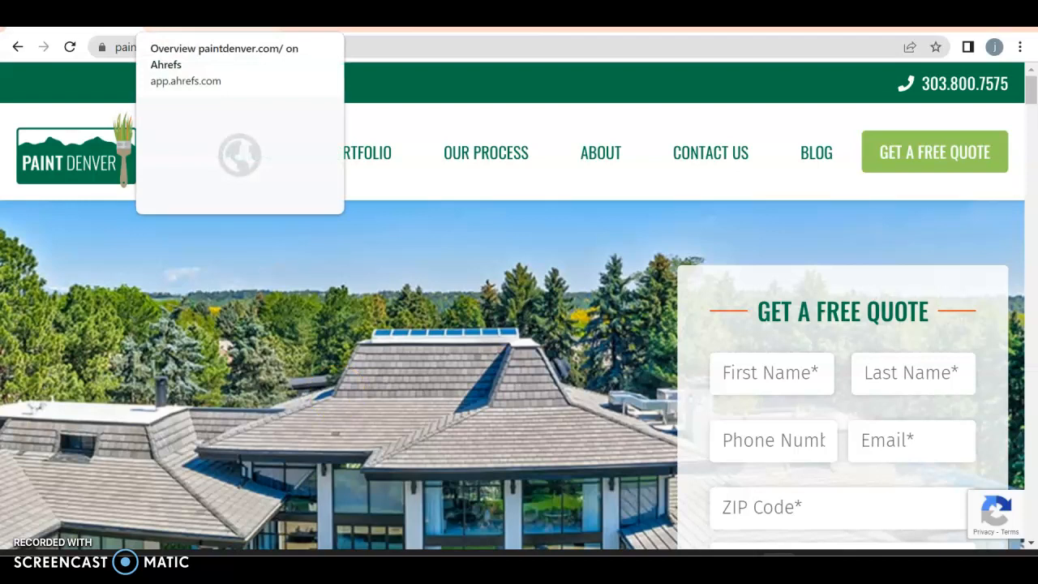
Step: Switch to the Ahrefs overview of paintdenver.com and examine its UR, DR, backlinks and referring domains
{"action": "left_click", "coordinate": [232, 14]}
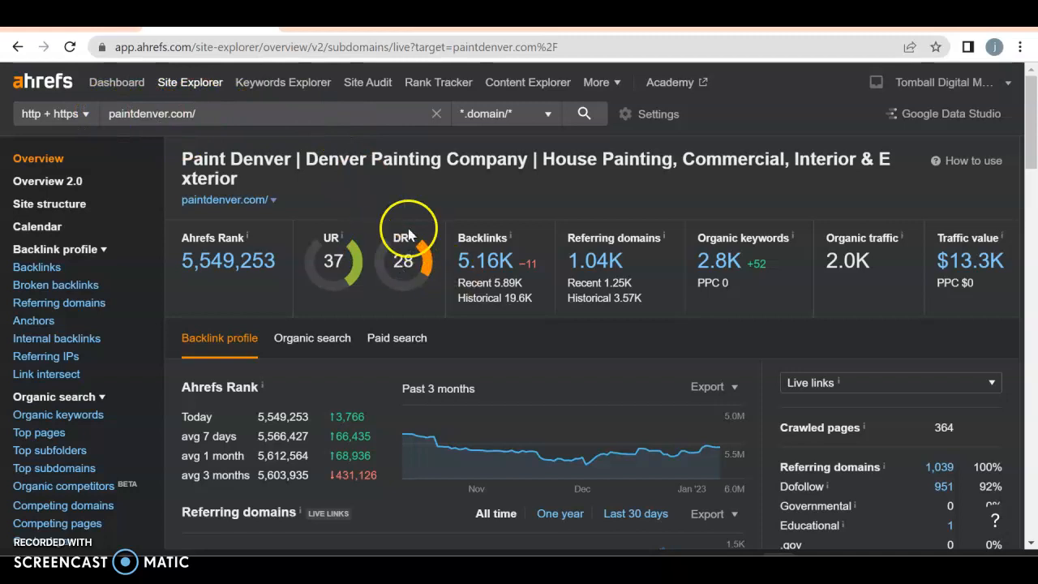
{"action": "left_click", "coordinate": [318, 256]}
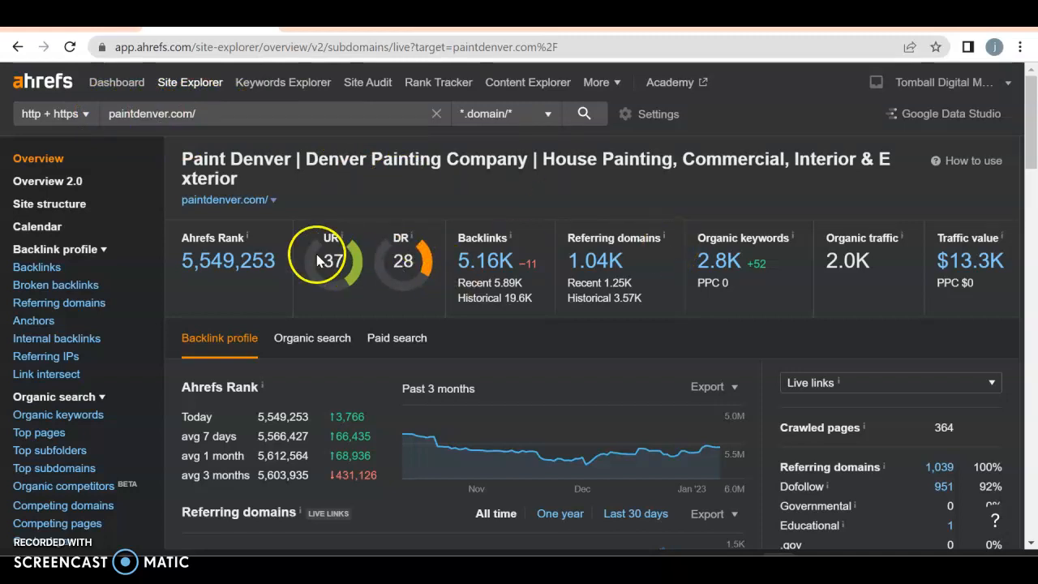
{"action": "left_click", "coordinate": [454, 238]}
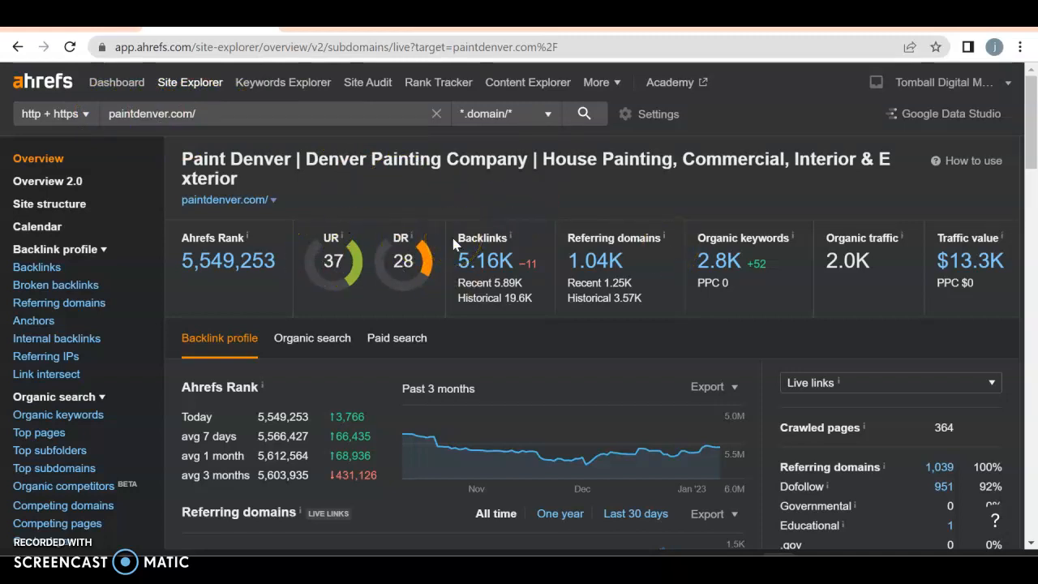
{"action": "left_click", "coordinate": [638, 292]}
Step: Switch to the organic keywords report for paintdenver.com and examine the traffic and positions of its top keywords
{"action": "left_click", "coordinate": [344, 17]}
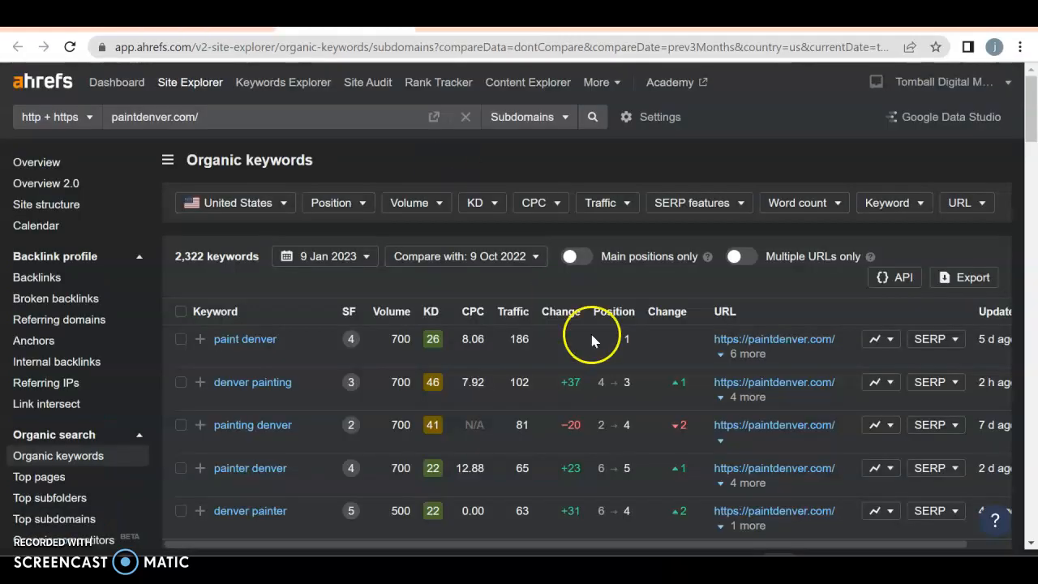
{"action": "scroll", "coordinate": [568, 329], "scroll_direction": "down", "scroll_amount": 2}
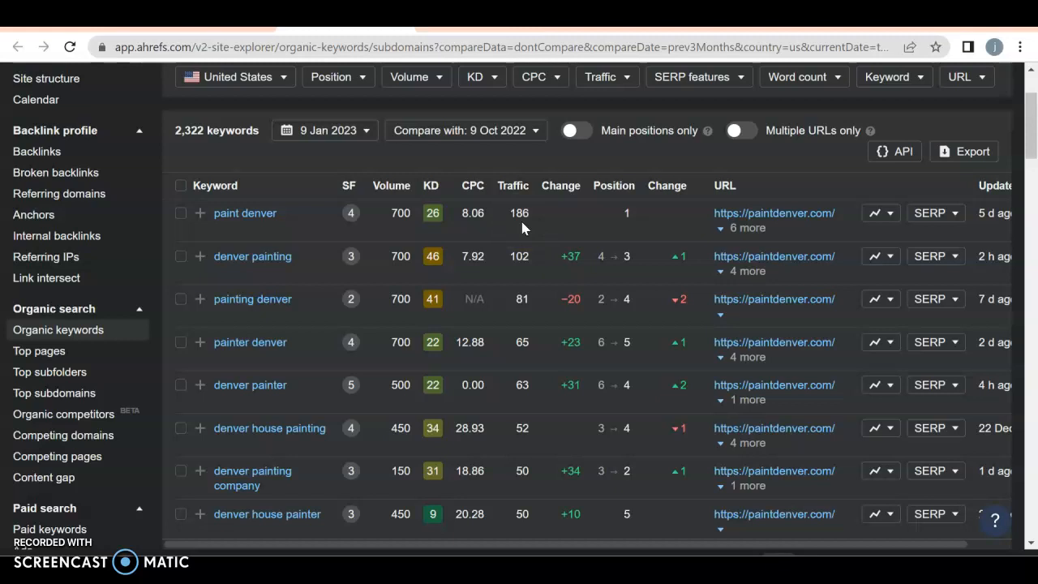
{"action": "mouse_move", "coordinate": [516, 199]}
{"action": "scroll", "coordinate": [516, 199], "scroll_direction": "down", "scroll_amount": 1}
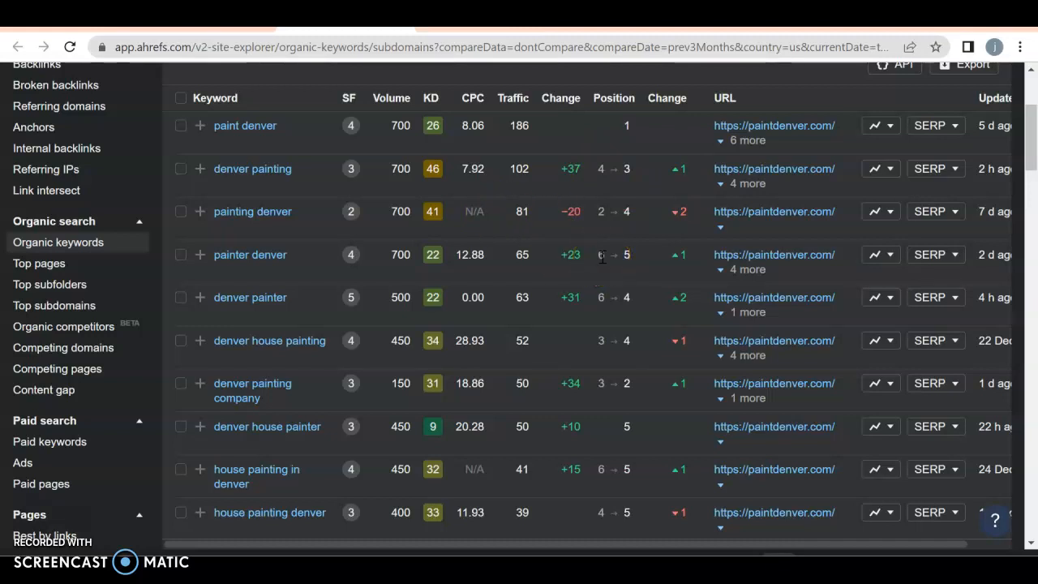
{"action": "scroll", "coordinate": [602, 257], "scroll_direction": "down", "scroll_amount": 2}
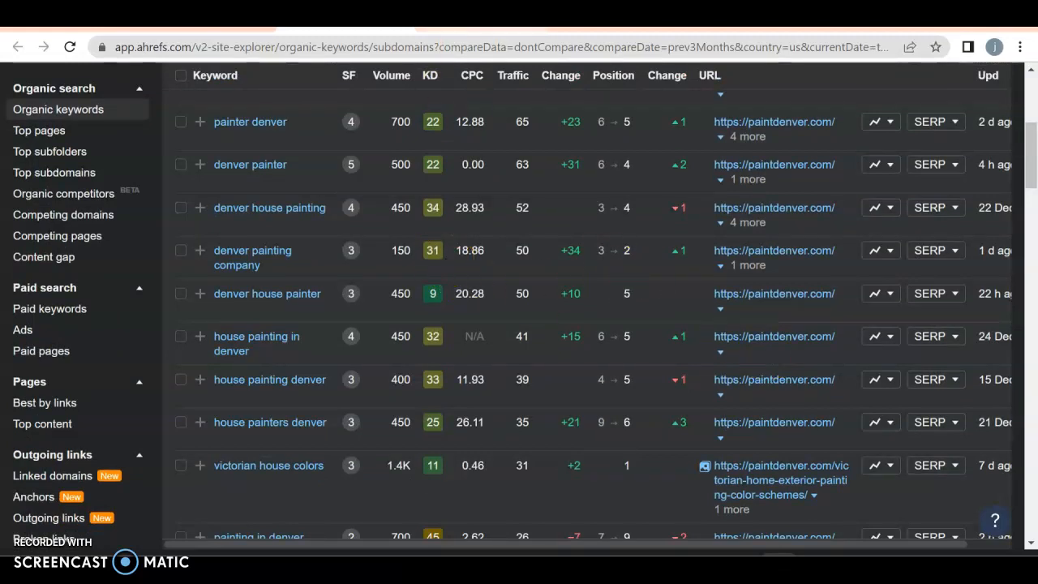
Step: Glance at the Google results for "painters denver co" and return to the organic keywords report
{"action": "key", "text": "ctrl+Tab"}
{"action": "scroll", "coordinate": [25, 154], "scroll_direction": "up", "scroll_amount": 10}
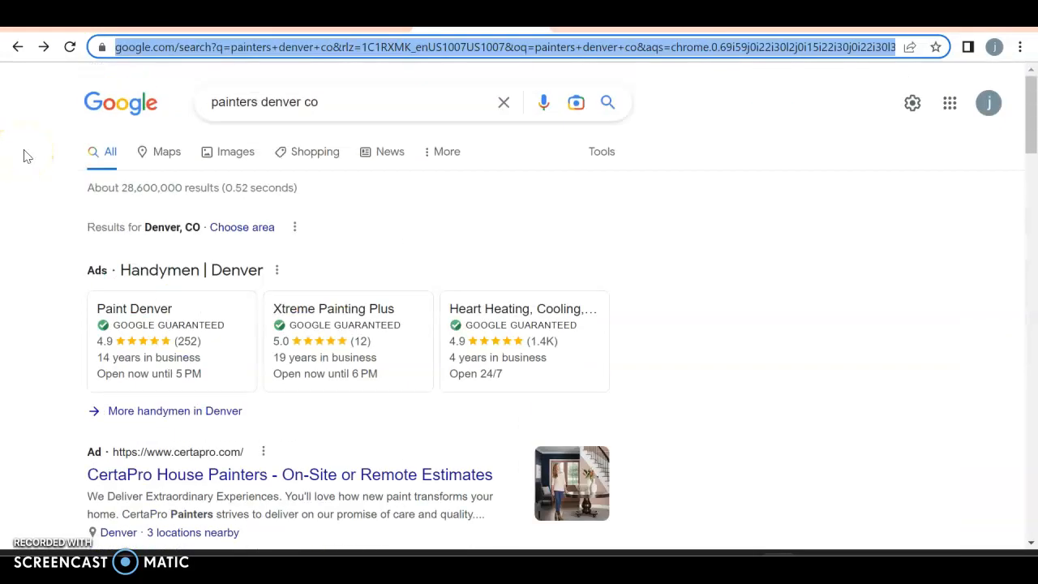
{"action": "key", "text": "ctrl+shift+Tab"}
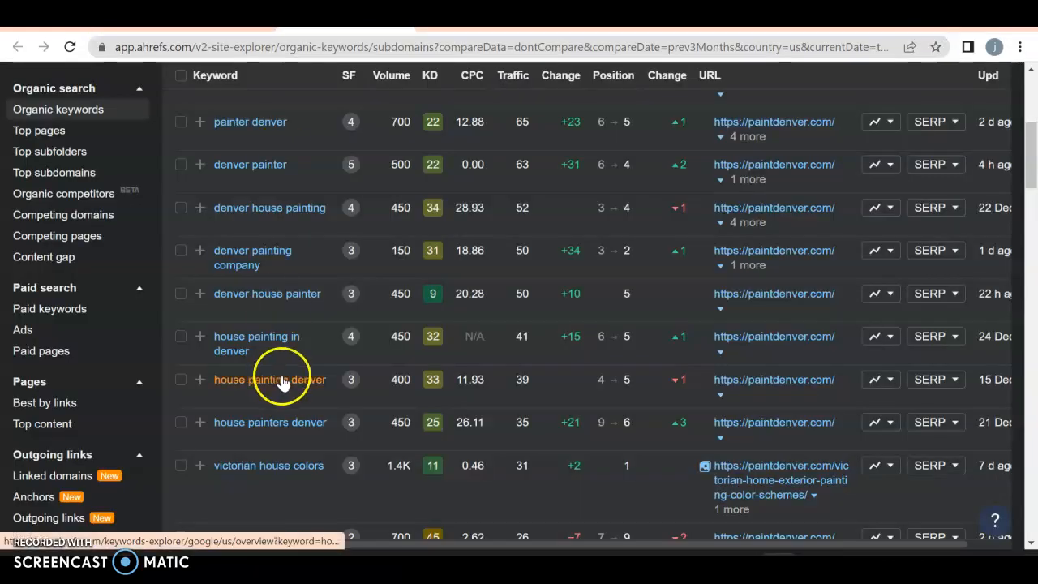
Step: Examine the positions of paintdenver.com's further keywords, from "victorian house colors" down to "painters denver"
{"action": "scroll", "coordinate": [273, 340], "scroll_direction": "down", "scroll_amount": 4}
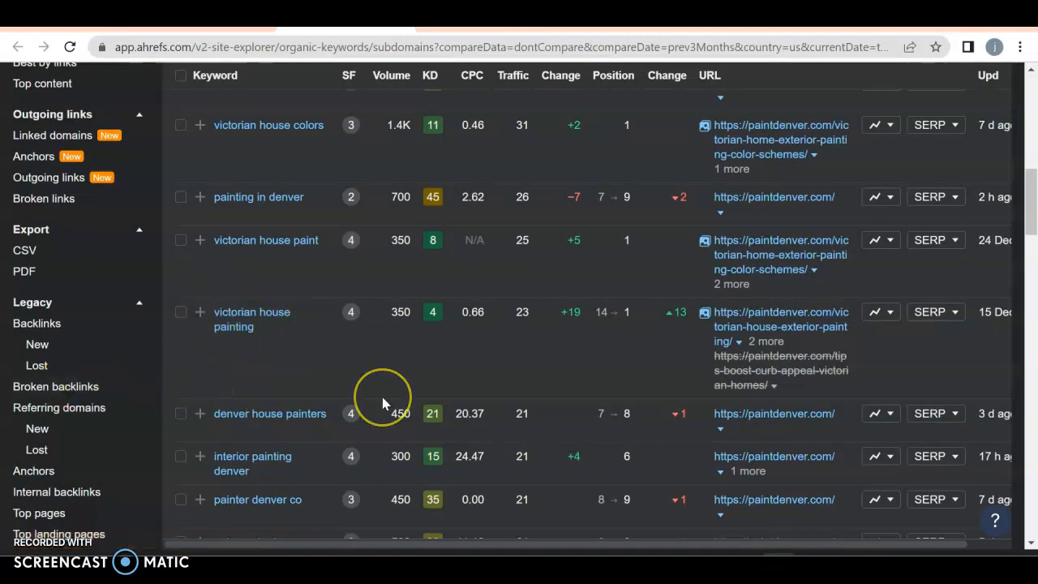
{"action": "scroll", "coordinate": [382, 404], "scroll_direction": "down", "scroll_amount": 1}
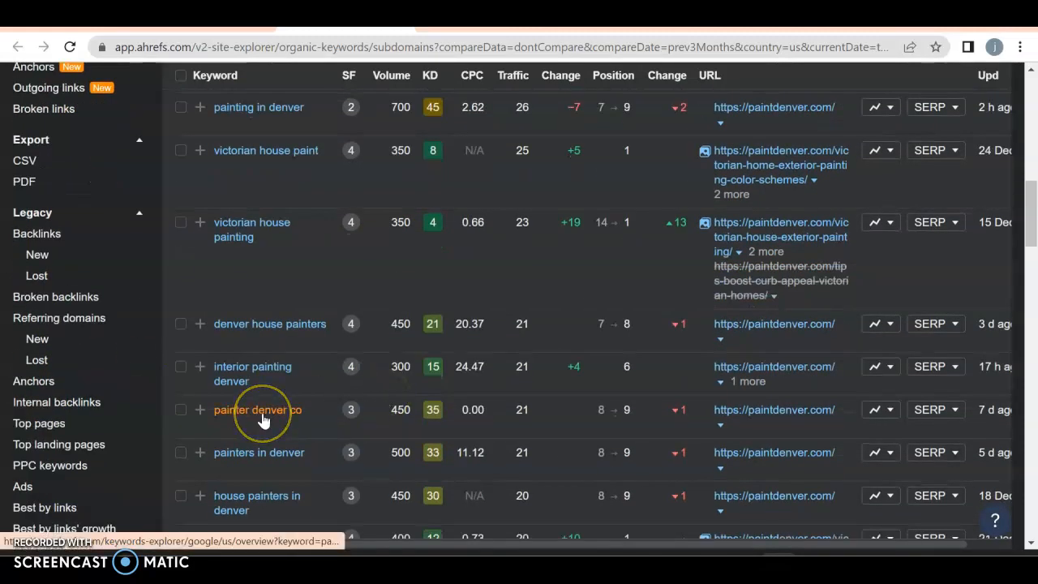
{"action": "scroll", "coordinate": [262, 419], "scroll_direction": "down", "scroll_amount": 1}
{"action": "scroll", "coordinate": [262, 420], "scroll_direction": "down", "scroll_amount": 1}
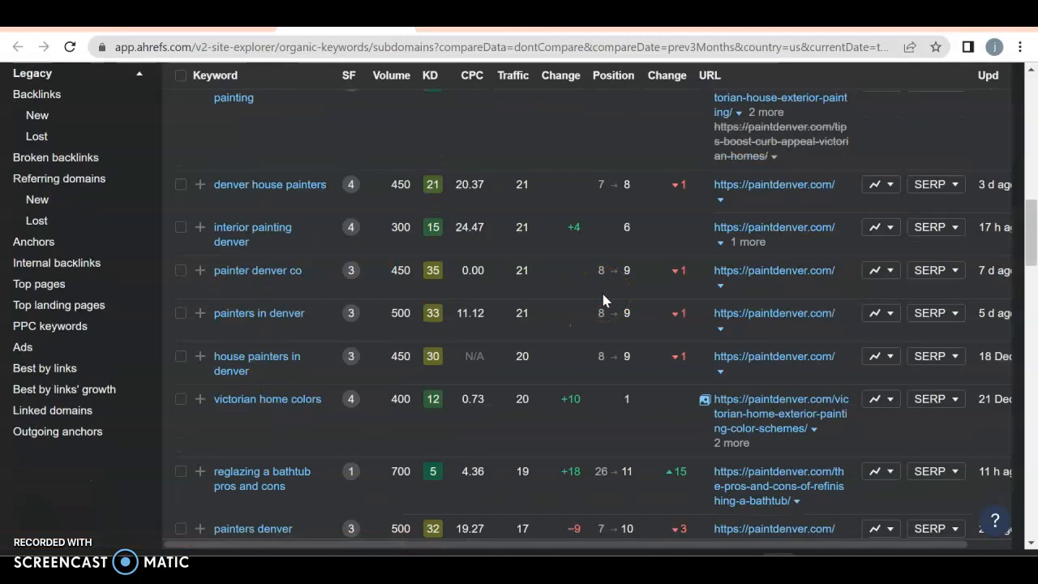
Step: Find the competitor Imperial Painters in the Google results for "painters denver co" and open its website
{"action": "key", "text": "ctrl+Tab"}
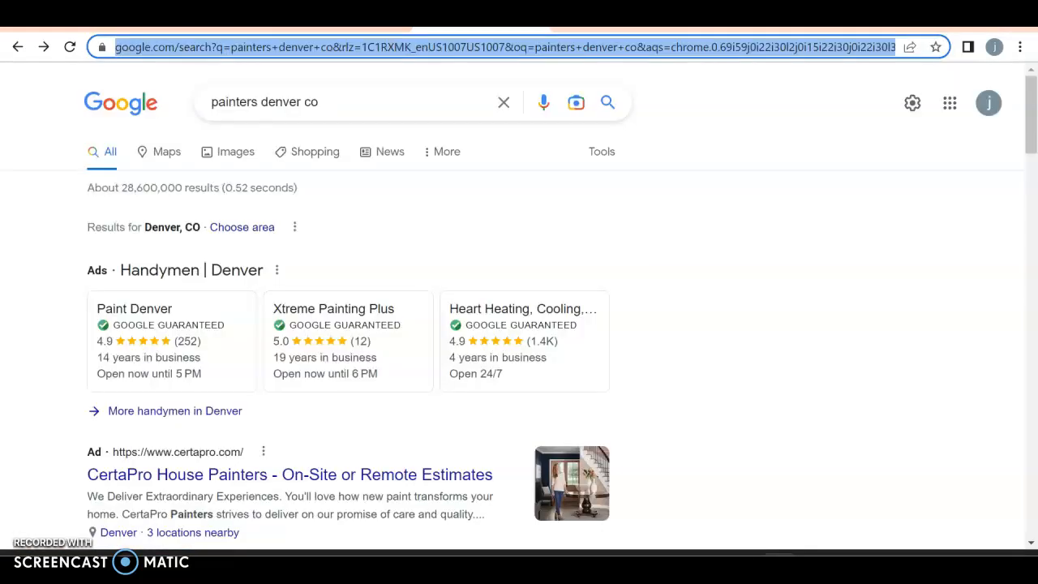
{"action": "scroll", "coordinate": [61, 175], "scroll_direction": "down", "scroll_amount": 5}
{"action": "scroll", "coordinate": [61, 177], "scroll_direction": "down", "scroll_amount": 3}
{"action": "scroll", "coordinate": [61, 177], "scroll_direction": "down", "scroll_amount": 4}
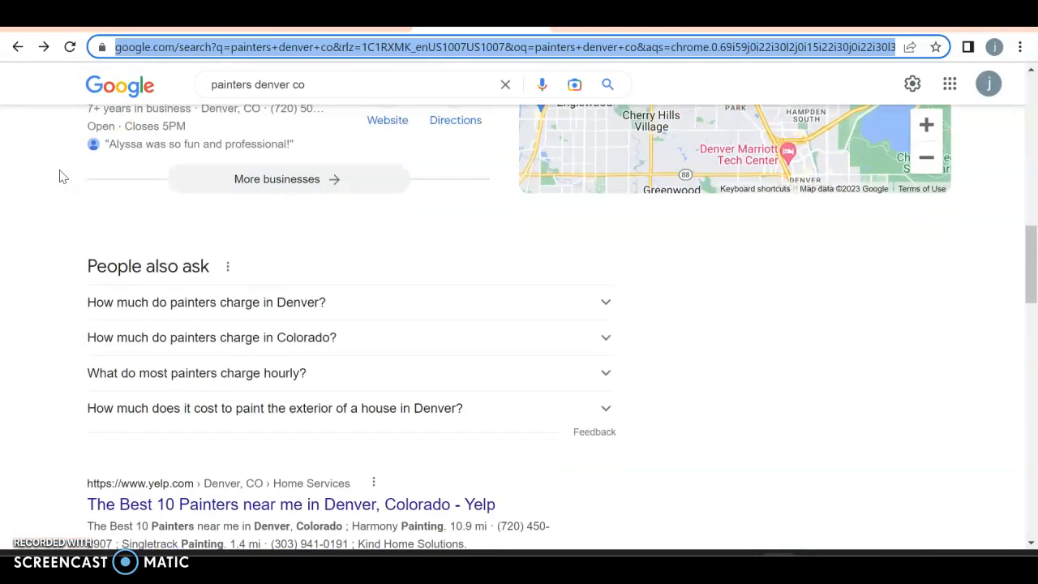
{"action": "scroll", "coordinate": [61, 176], "scroll_direction": "down", "scroll_amount": 3}
{"action": "scroll", "coordinate": [60, 177], "scroll_direction": "down", "scroll_amount": 2}
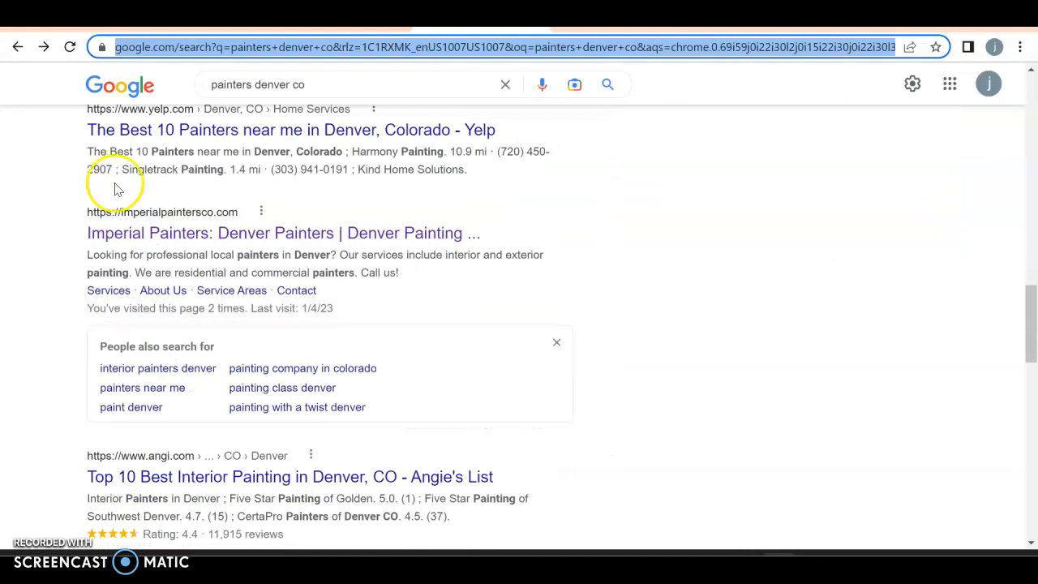
{"action": "left_click", "coordinate": [255, 235]}
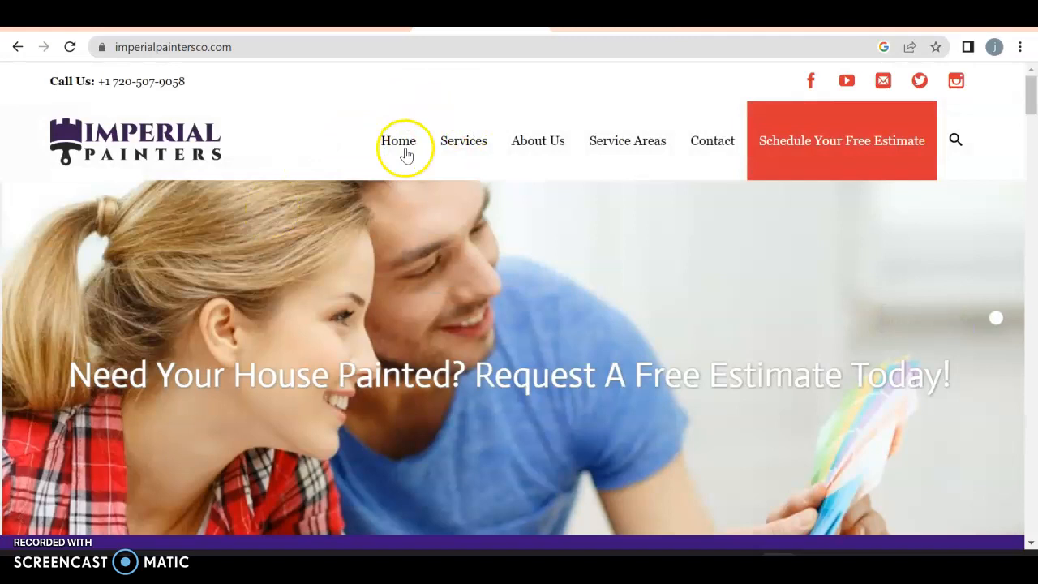
Step: Examine the Imperial Painters homepage from the navigation menu to the exterior, interior and commercial painting services
{"action": "mouse_move", "coordinate": [475, 160]}
{"action": "mouse_move", "coordinate": [640, 151]}
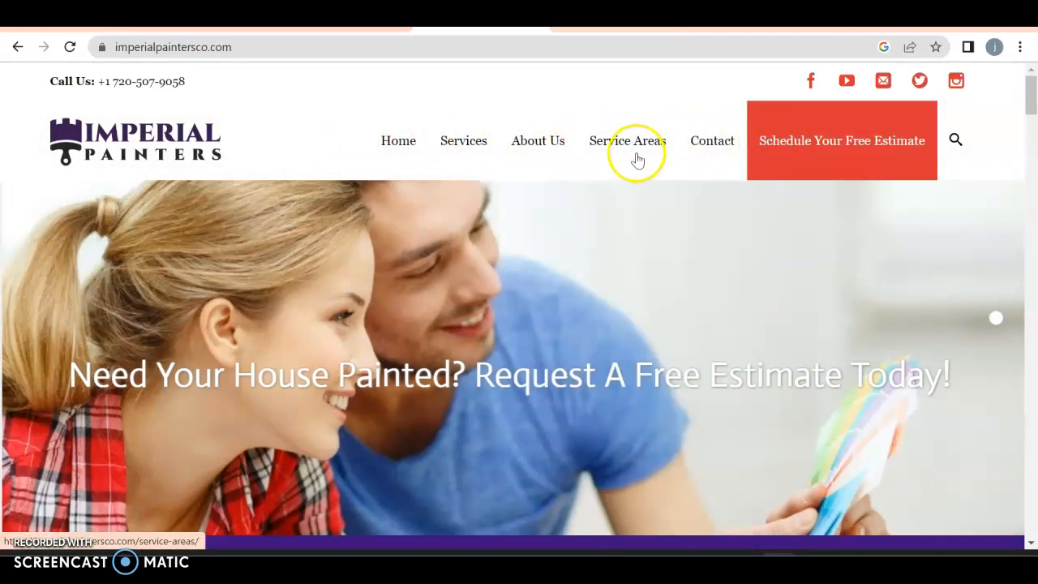
{"action": "scroll", "coordinate": [433, 339], "scroll_direction": "down", "scroll_amount": 3}
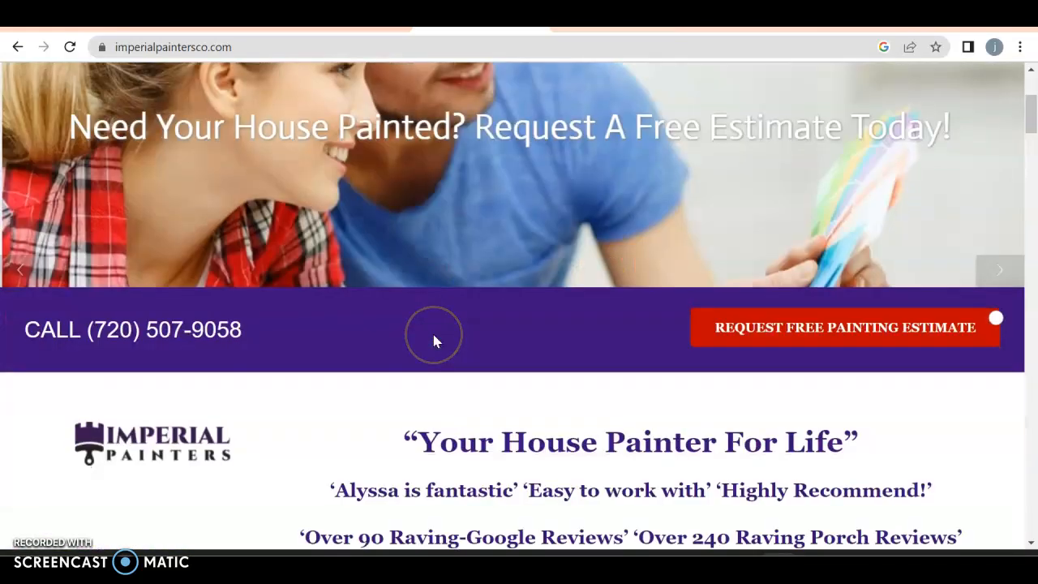
{"action": "scroll", "coordinate": [432, 337], "scroll_direction": "down", "scroll_amount": 1}
{"action": "scroll", "coordinate": [434, 340], "scroll_direction": "down", "scroll_amount": 15}
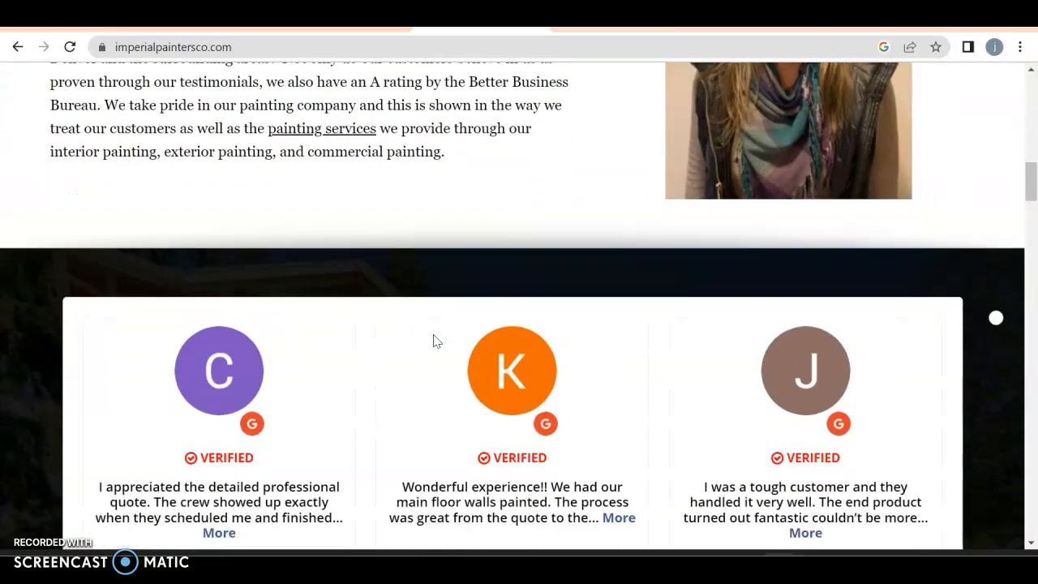
{"action": "scroll", "coordinate": [434, 340], "scroll_direction": "down", "scroll_amount": 3}
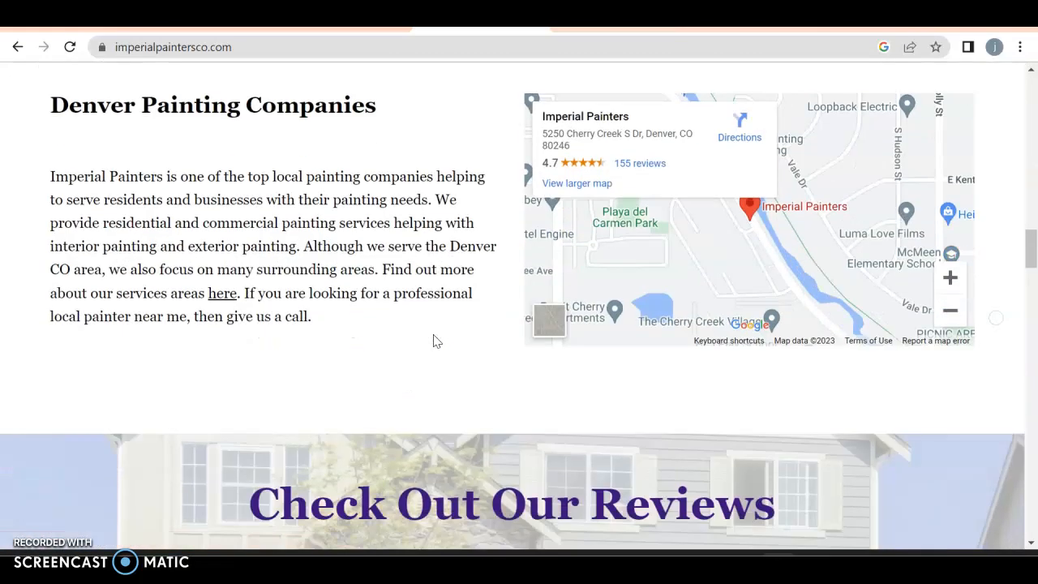
{"action": "scroll", "coordinate": [331, 171], "scroll_direction": "down", "scroll_amount": 8}
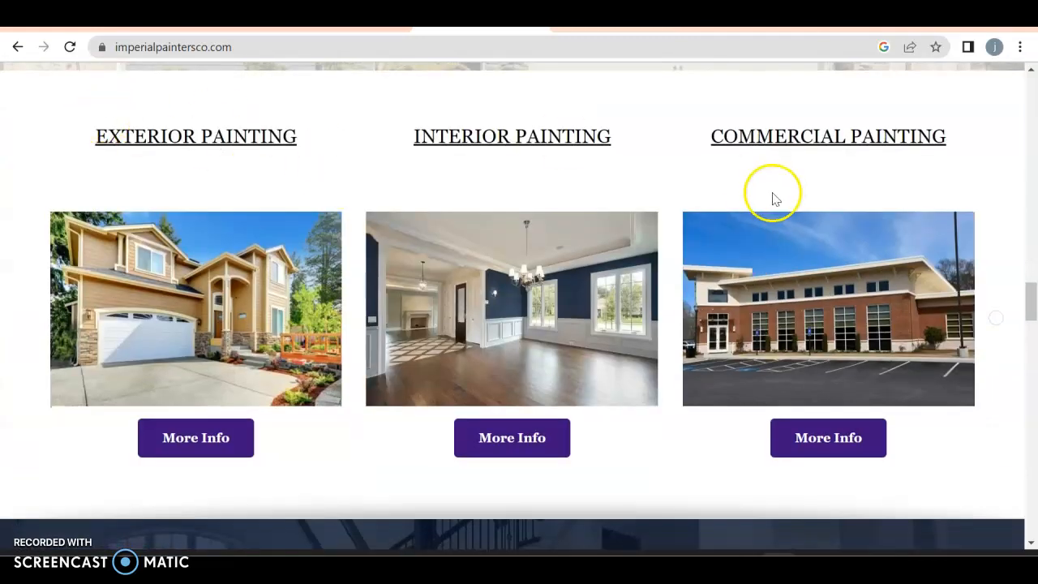
Step: Review the rest of the Imperial Painters homepage, from the local painting contractors section and testimonials to the footer
{"action": "scroll", "coordinate": [253, 198], "scroll_direction": "down", "scroll_amount": 4}
{"action": "scroll", "coordinate": [248, 201], "scroll_direction": "down", "scroll_amount": 8}
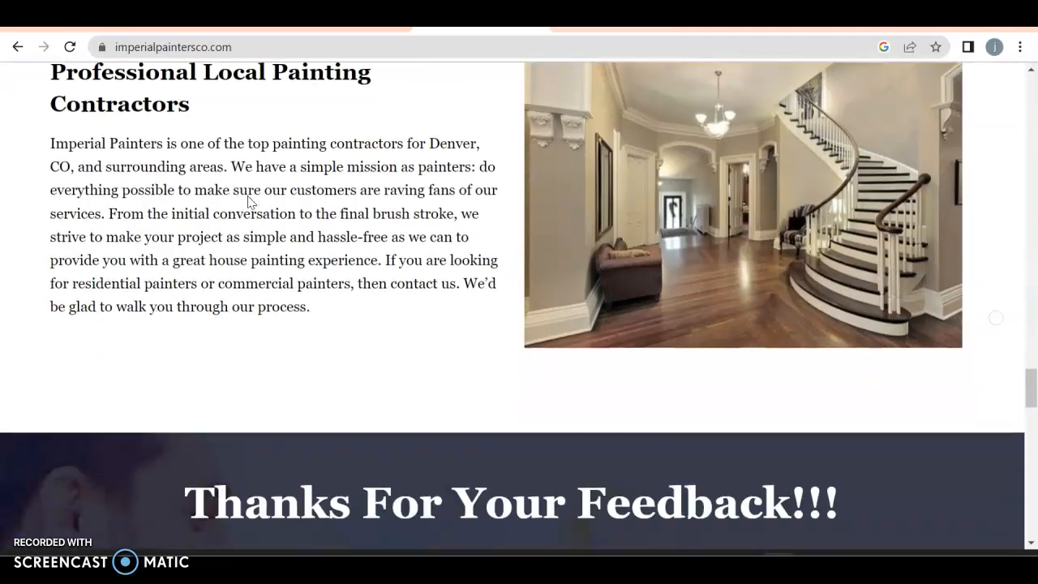
{"action": "scroll", "coordinate": [250, 202], "scroll_direction": "up", "scroll_amount": 2}
{"action": "scroll", "coordinate": [252, 202], "scroll_direction": "down", "scroll_amount": 1}
{"action": "scroll", "coordinate": [249, 201], "scroll_direction": "down", "scroll_amount": 12}
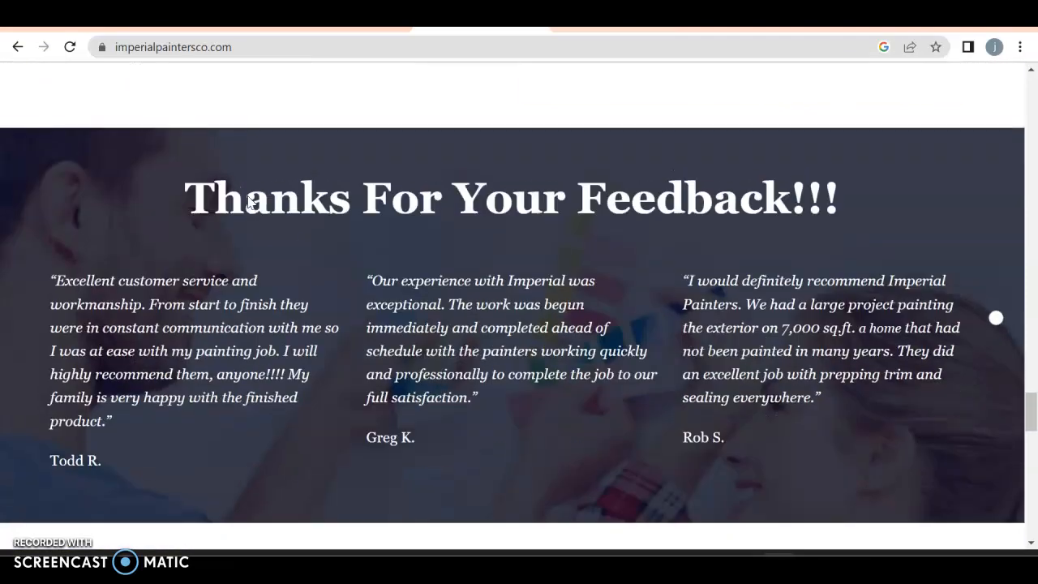
{"action": "scroll", "coordinate": [249, 201], "scroll_direction": "down", "scroll_amount": 5}
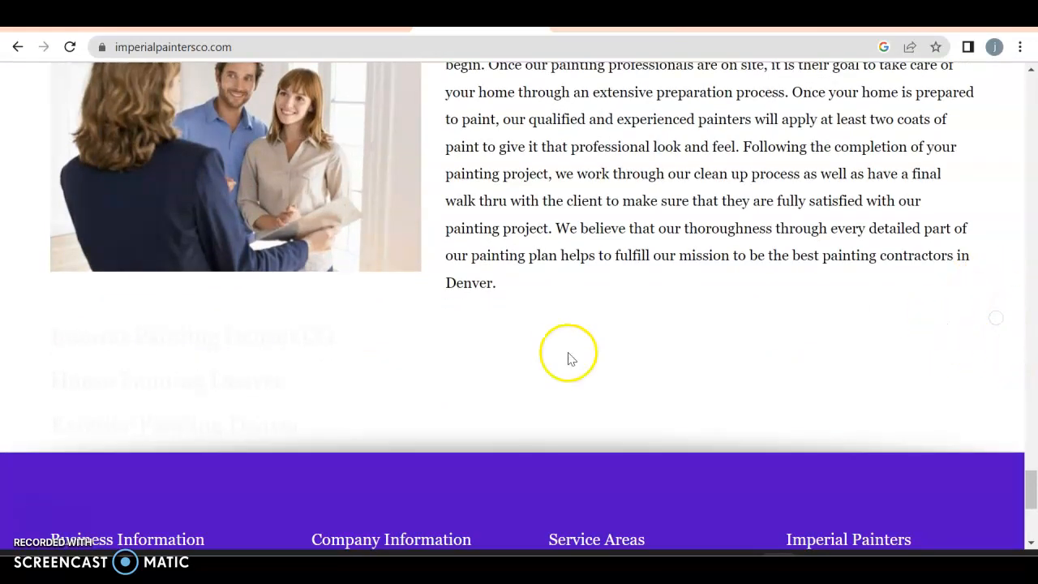
{"action": "scroll", "coordinate": [568, 359], "scroll_direction": "down", "scroll_amount": 4}
{"action": "scroll", "coordinate": [561, 360], "scroll_direction": "up", "scroll_amount": 15}
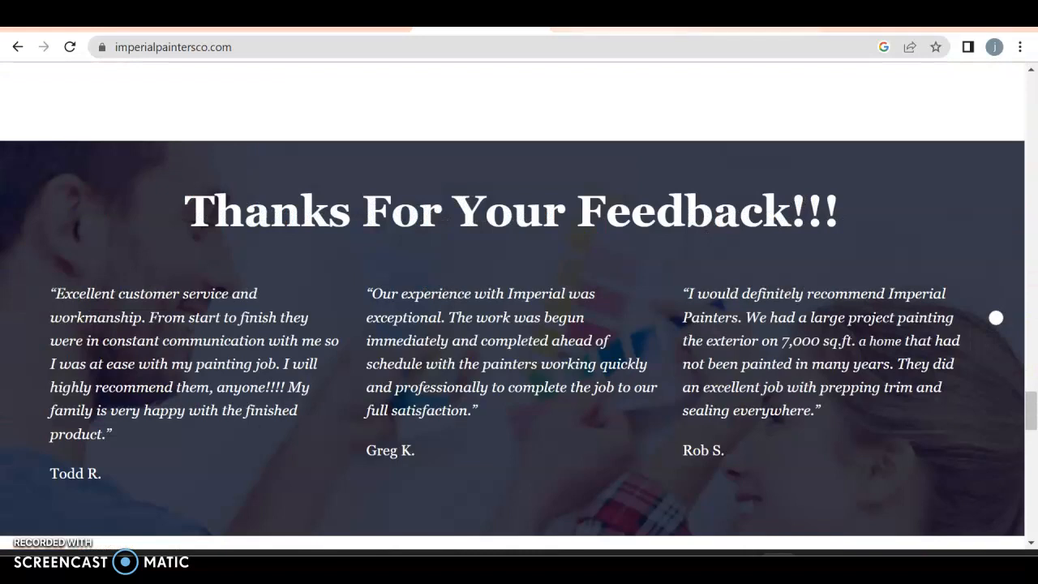
Step: Review the Ahrefs overview metrics and organic keywords report for imperialpaintersco.com, including keyword volumes, positions and SERP features
{"action": "key", "text": "ctrl+Tab"}
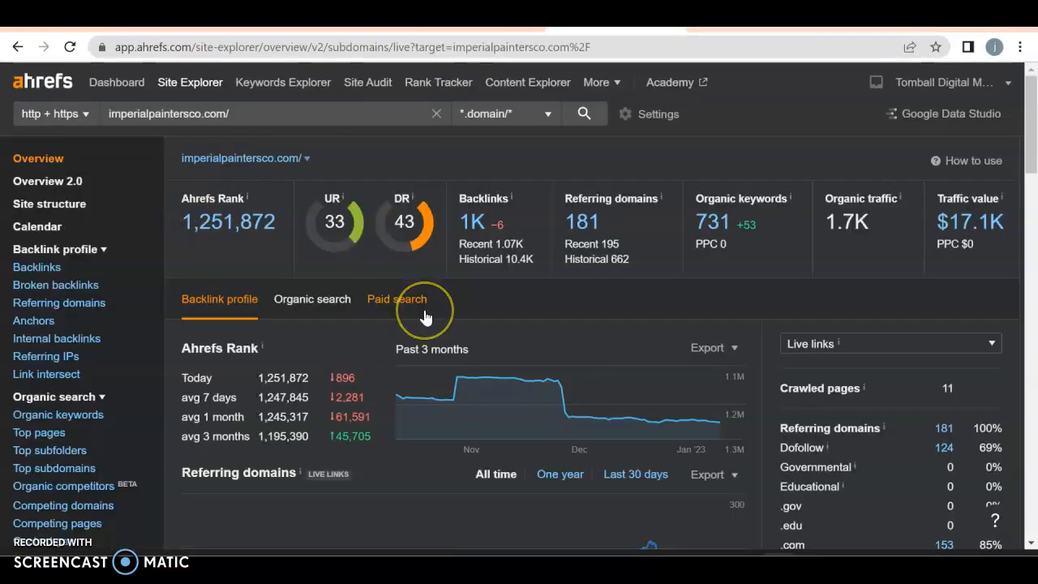
{"action": "left_click", "coordinate": [361, 271]}
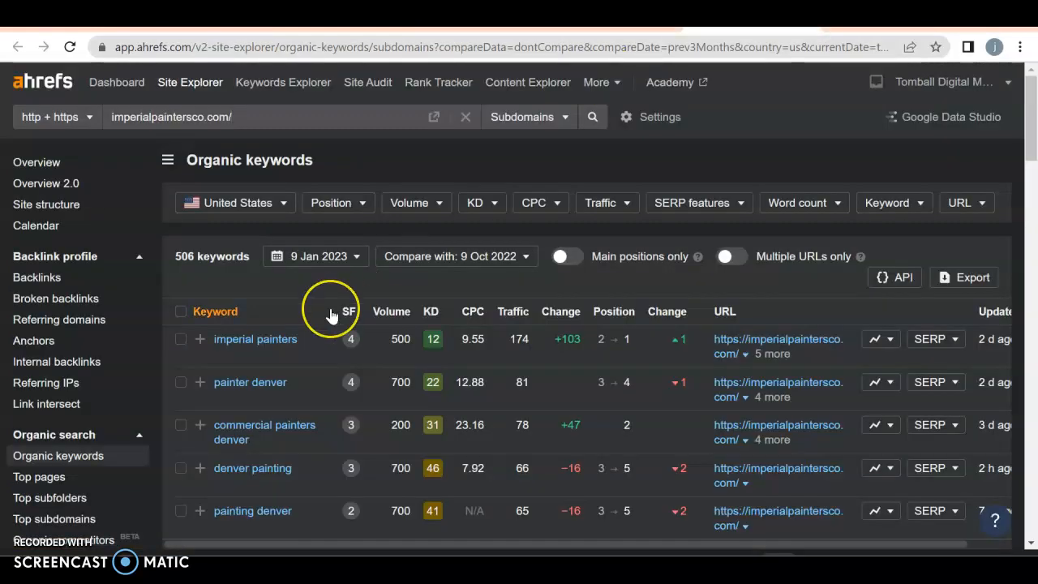
{"action": "scroll", "coordinate": [331, 268], "scroll_direction": "down", "scroll_amount": 3}
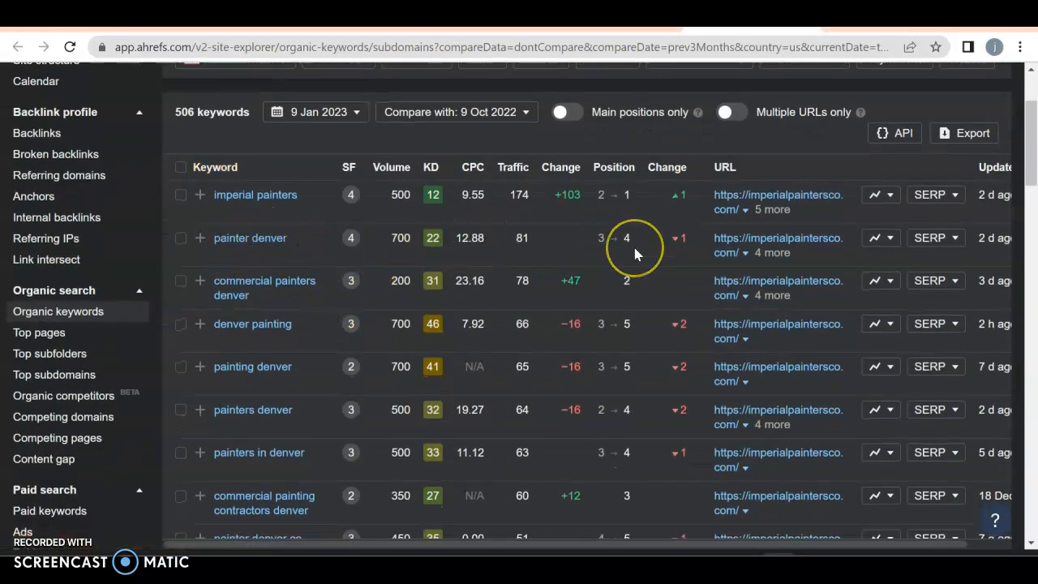
{"action": "scroll", "coordinate": [635, 254], "scroll_direction": "down", "scroll_amount": 3}
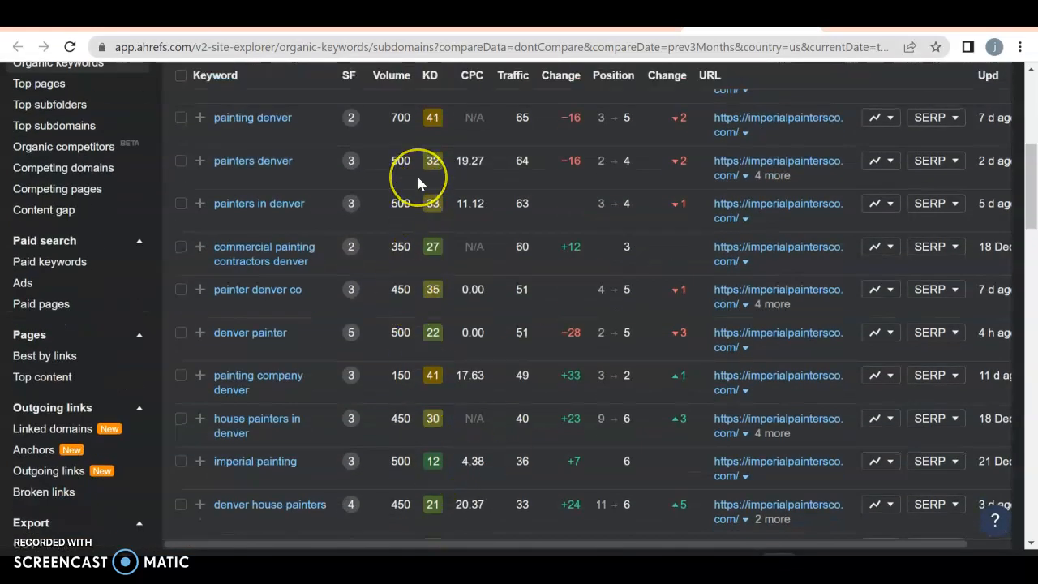
{"action": "scroll", "coordinate": [417, 182], "scroll_direction": "up", "scroll_amount": 1}
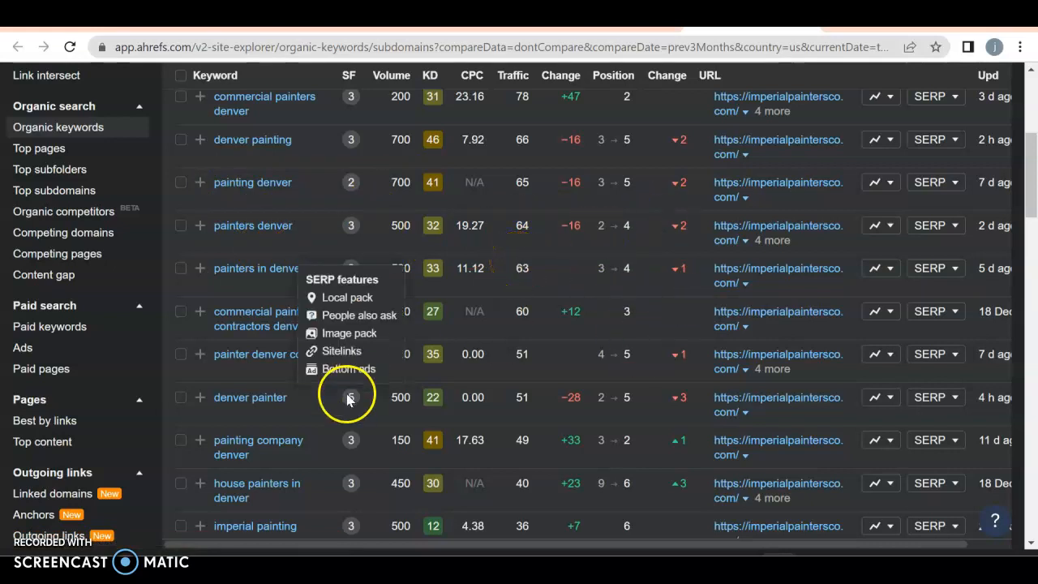
{"action": "scroll", "coordinate": [580, 315], "scroll_direction": "down", "scroll_amount": 15}
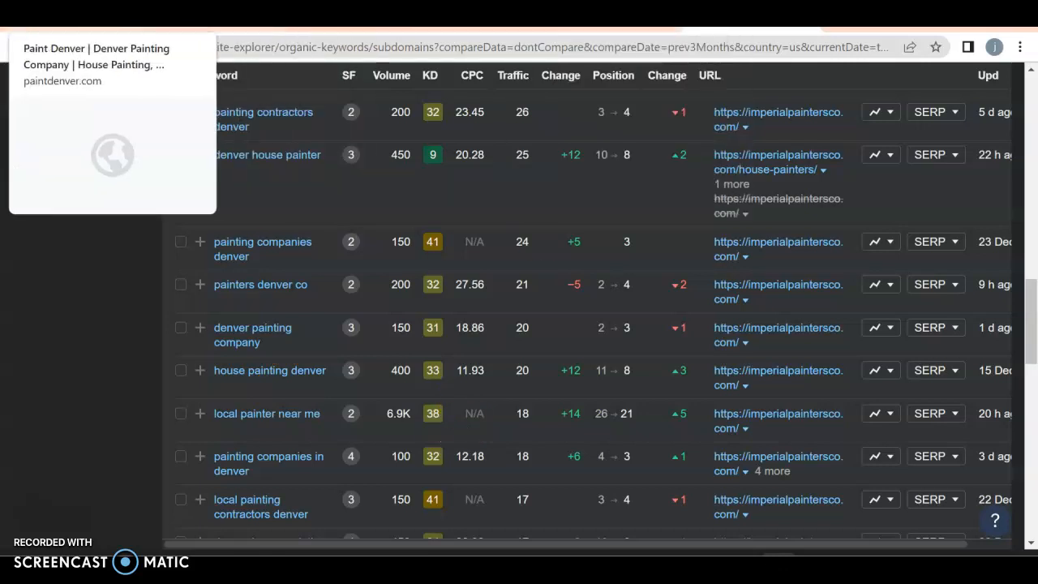
Step: Return to the Paint Denver homepage and examine its painting service tiles and the recent house painting projects carousel
{"action": "left_click", "coordinate": [75, 27]}
{"action": "scroll", "coordinate": [510, 299], "scroll_direction": "down", "scroll_amount": 20}
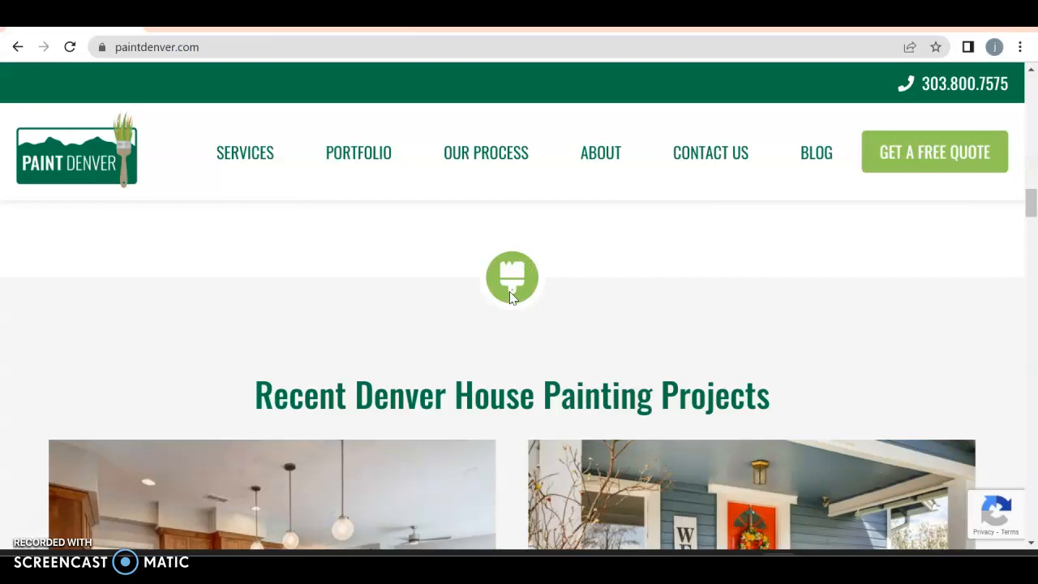
{"action": "scroll", "coordinate": [509, 299], "scroll_direction": "down", "scroll_amount": 8}
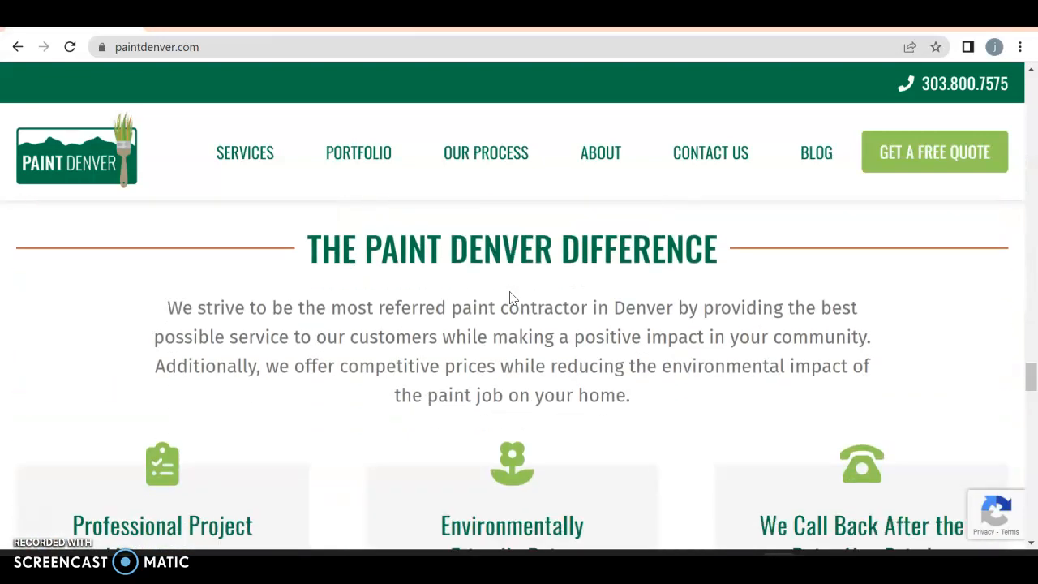
{"action": "scroll", "coordinate": [510, 298], "scroll_direction": "up", "scroll_amount": 5}
{"action": "left_click", "coordinate": [65, 375]}
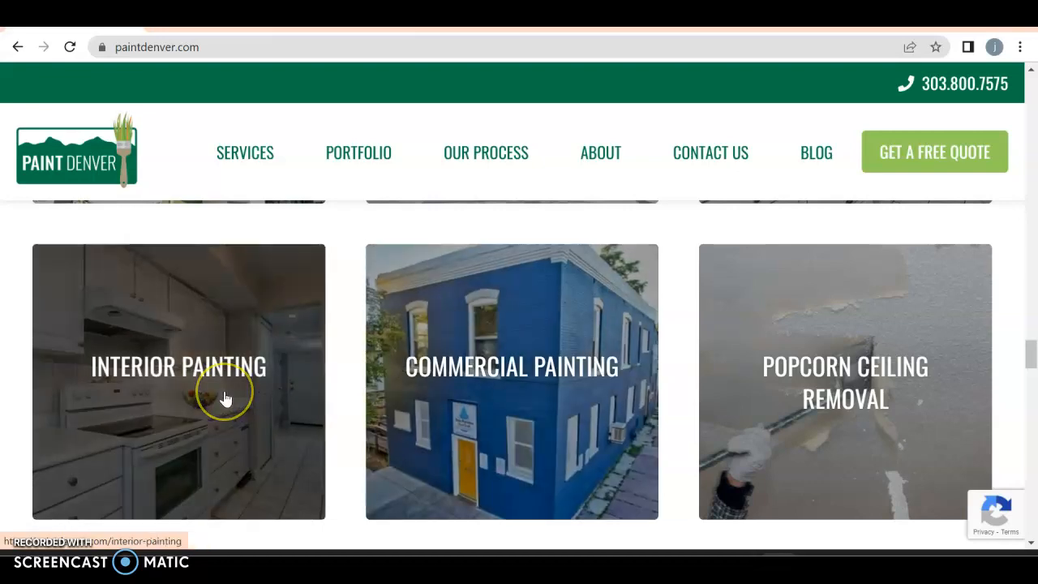
{"action": "scroll", "coordinate": [225, 398], "scroll_direction": "down", "scroll_amount": 5}
{"action": "scroll", "coordinate": [254, 486], "scroll_direction": "up", "scroll_amount": 6}
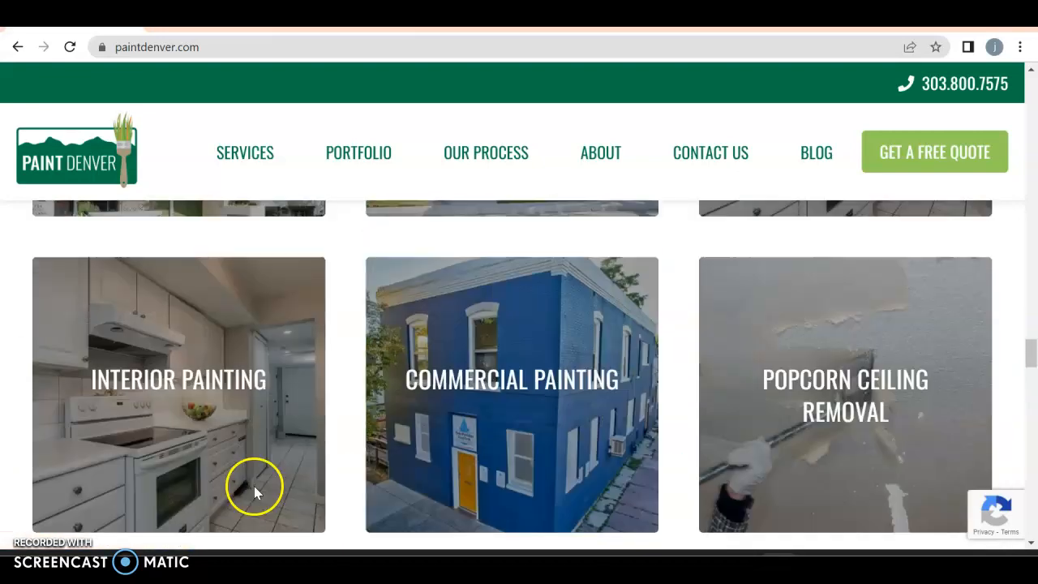
{"action": "scroll", "coordinate": [254, 486], "scroll_direction": "down", "scroll_amount": 10}
{"action": "scroll", "coordinate": [254, 486], "scroll_direction": "up", "scroll_amount": 10}
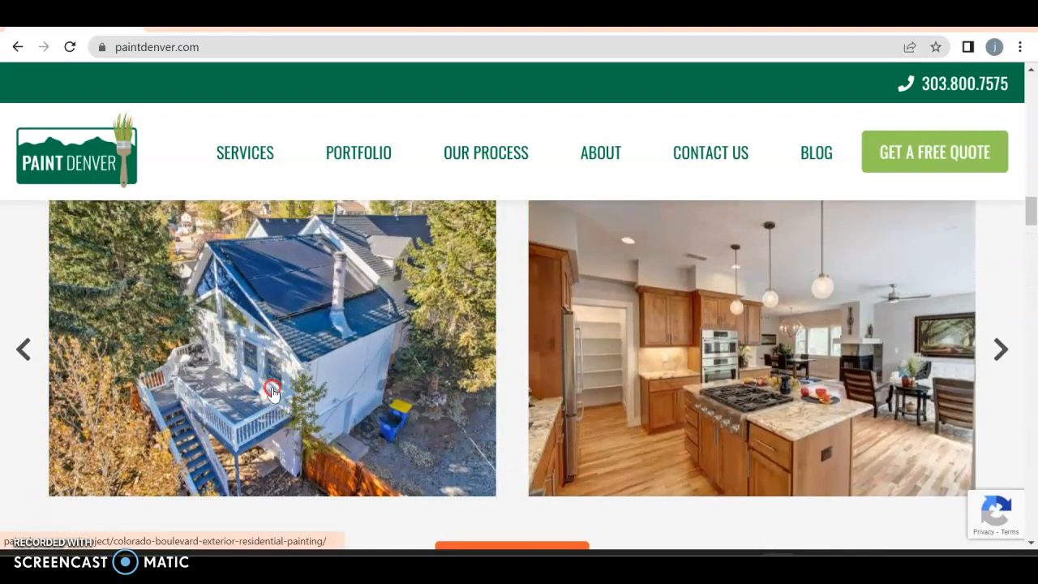
Step: Check the suggested save name for a recent projects image link, cancel the save, and inspect the blue commercial building image
{"action": "right_click", "coordinate": [271, 391]}
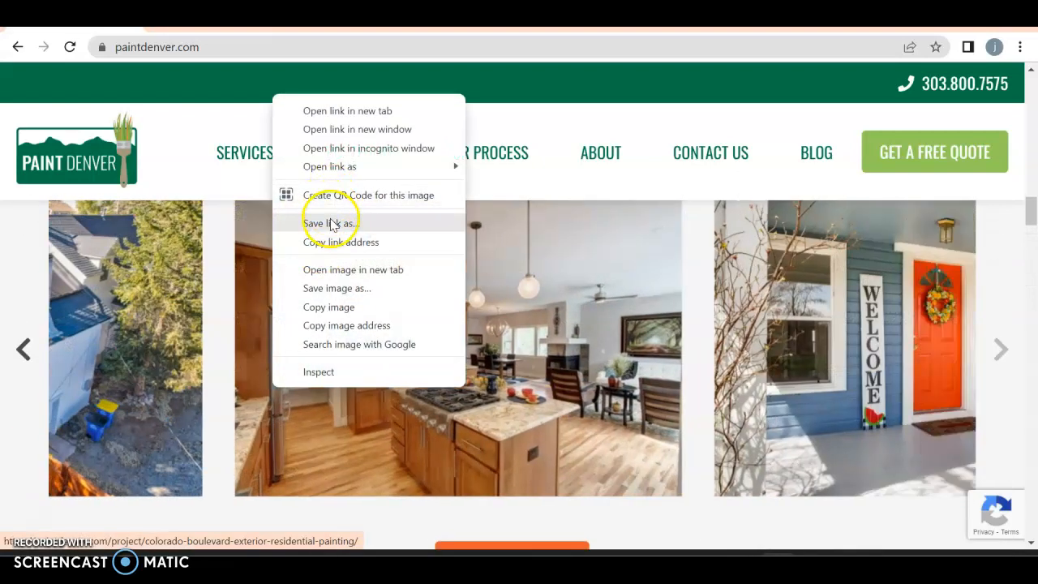
{"action": "left_click", "coordinate": [330, 218]}
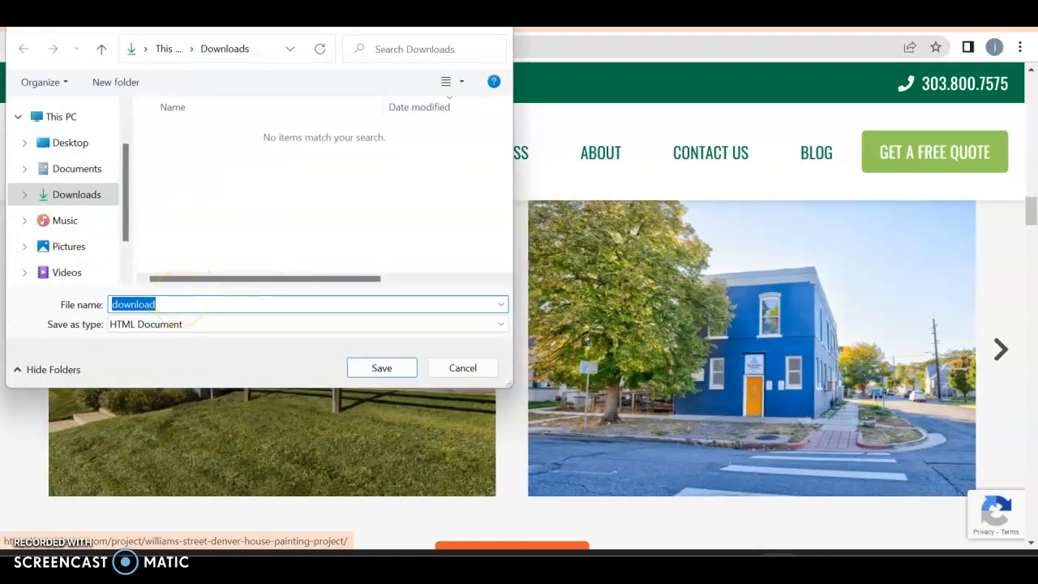
{"action": "key", "text": "Escape"}
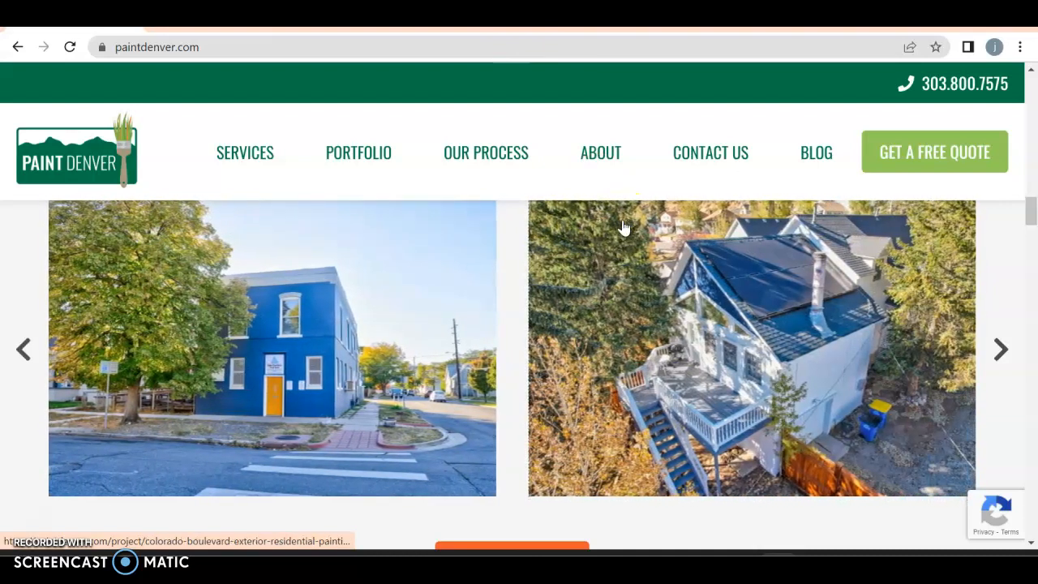
{"action": "right_click", "coordinate": [305, 339]}
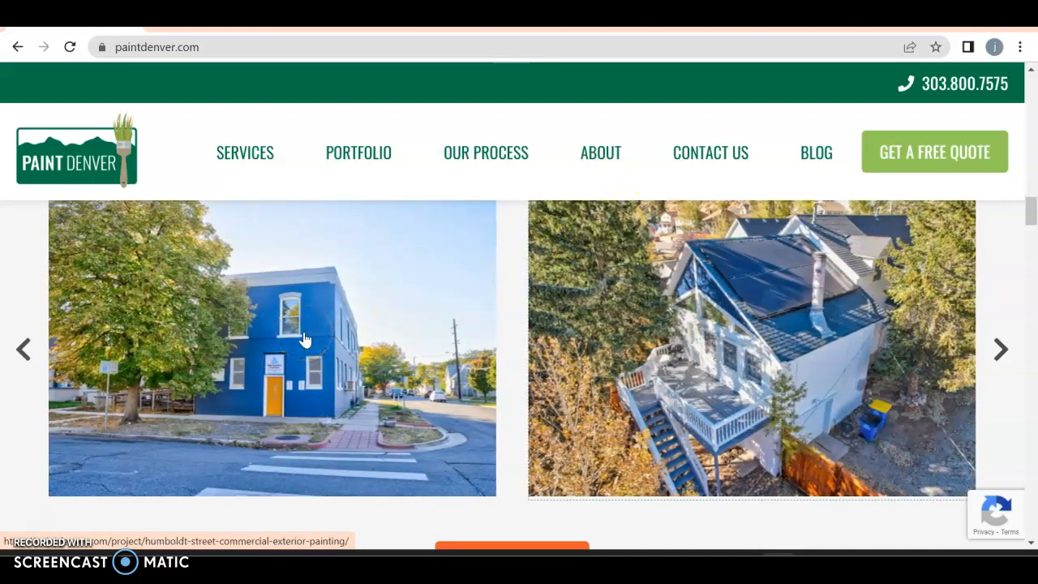